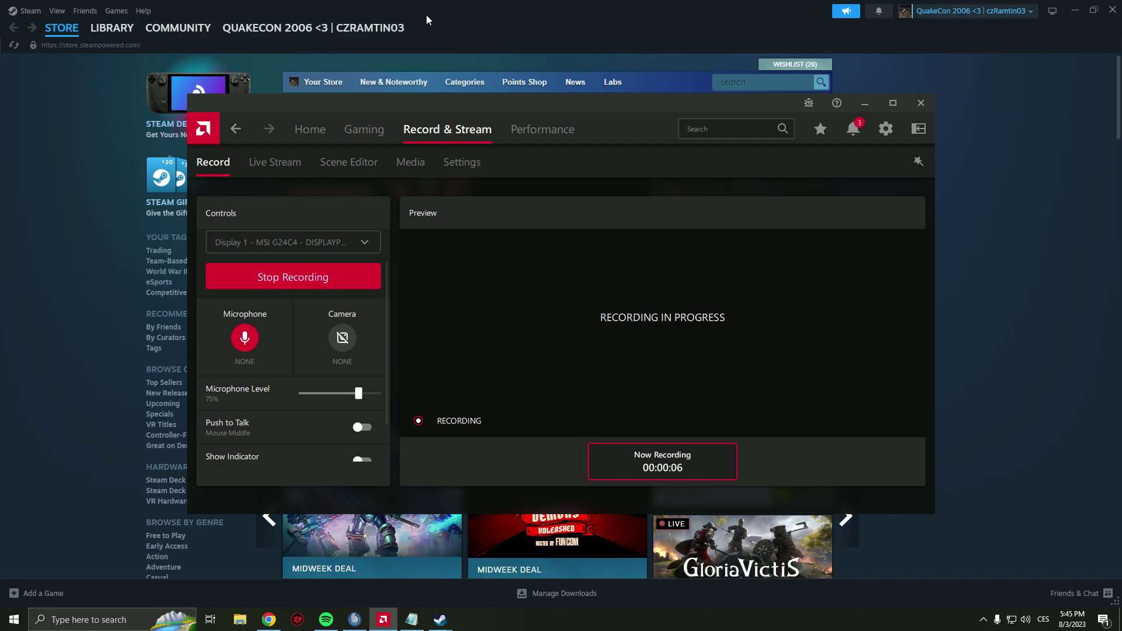
# - Clear the desktop by minimizing the Steam and AMD Software windows, and exit Steam completely
pyautogui.click(1076, 10)
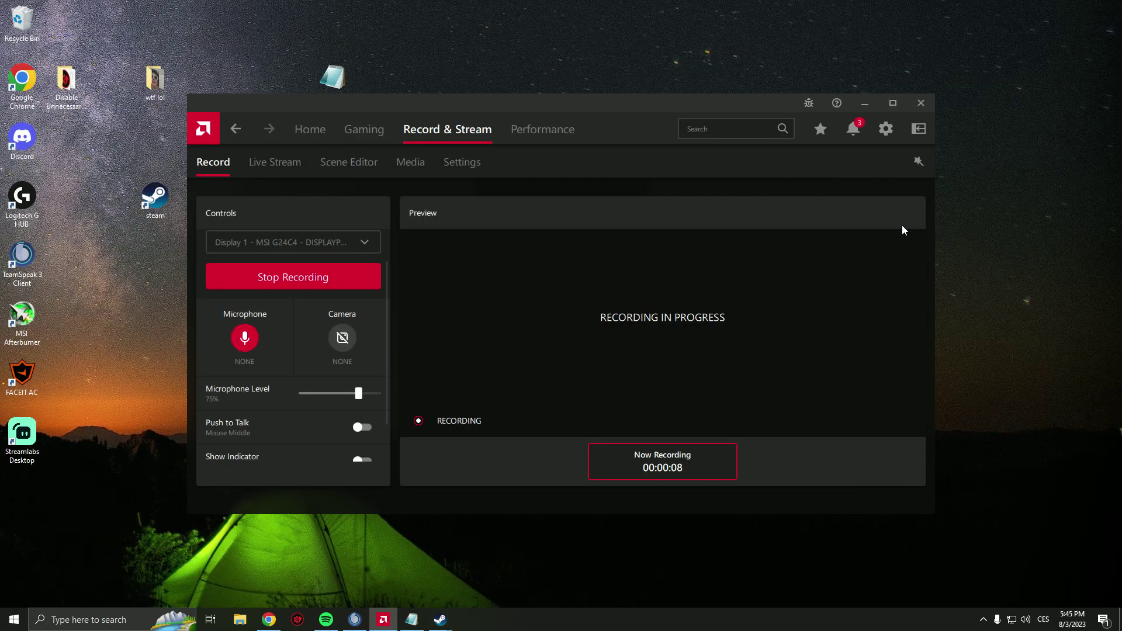
pyautogui.click(891, 104)
pyautogui.click(983, 619)
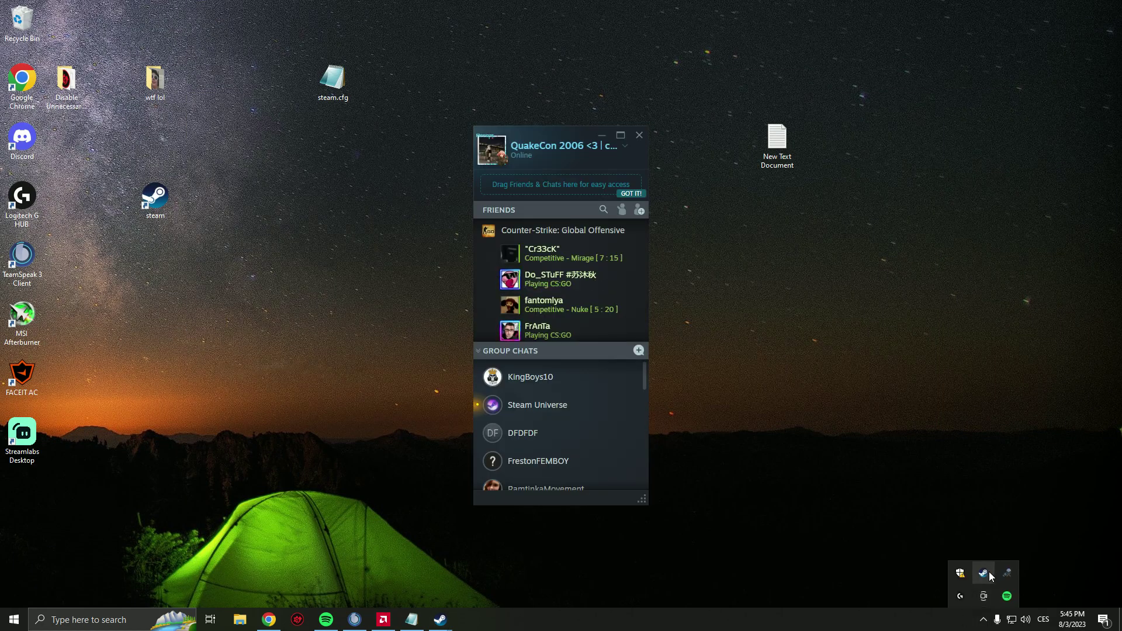
pyautogui.rightClick(983, 573)
pyautogui.click(911, 559)
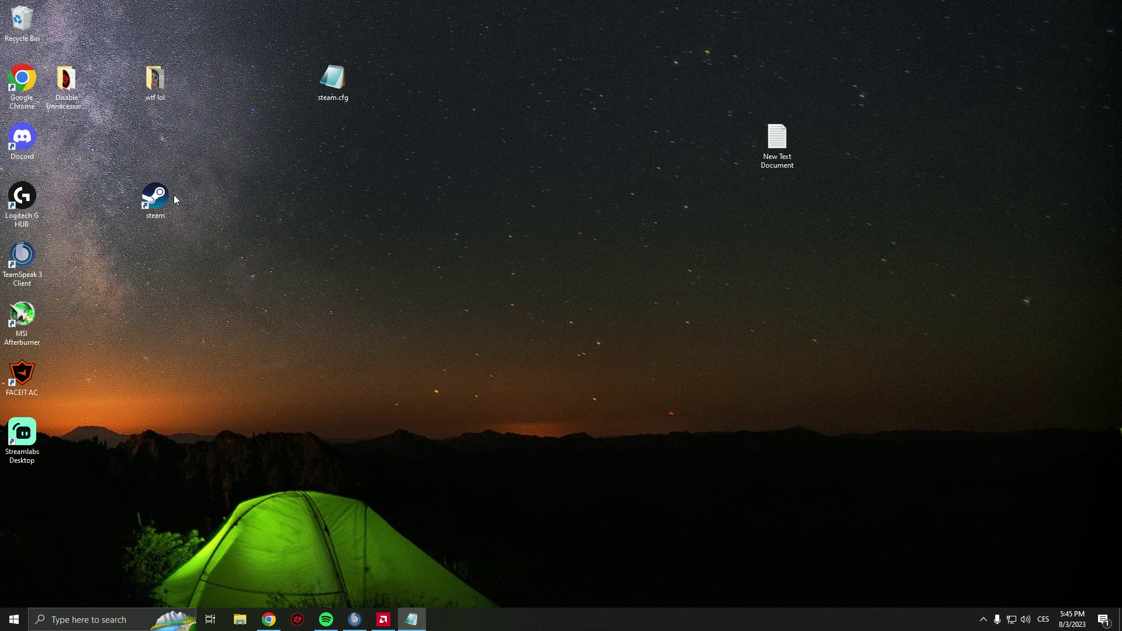
# - Start a new desktop shortcut and browse for its target inside C:\Program Files (x86)\Steam
pyautogui.rightClick(113, 132)
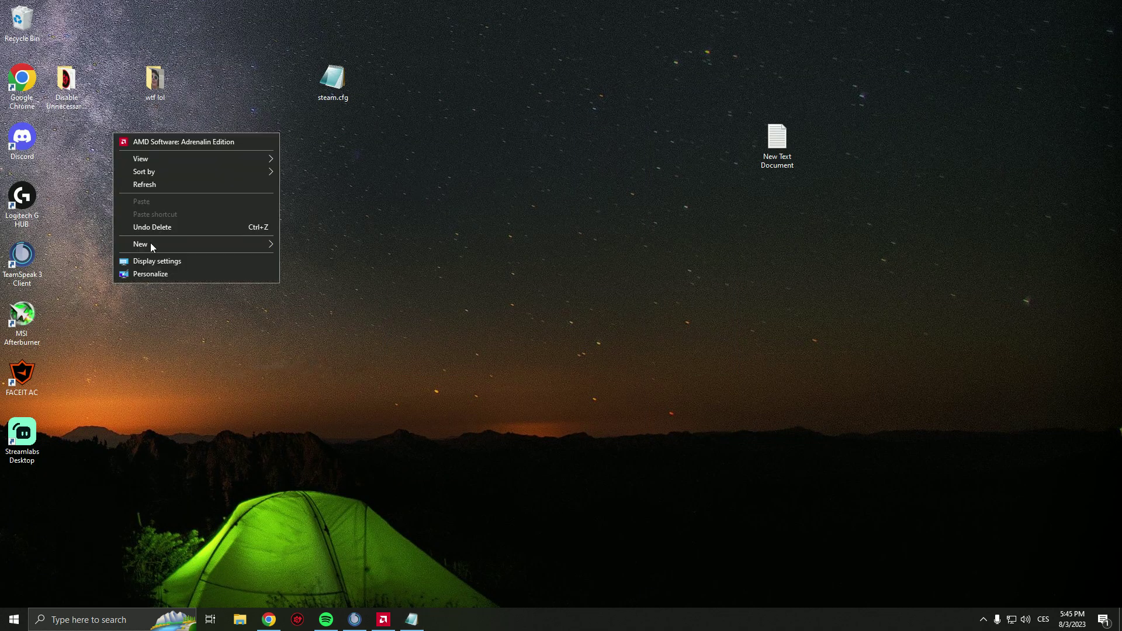
pyautogui.click(338, 258)
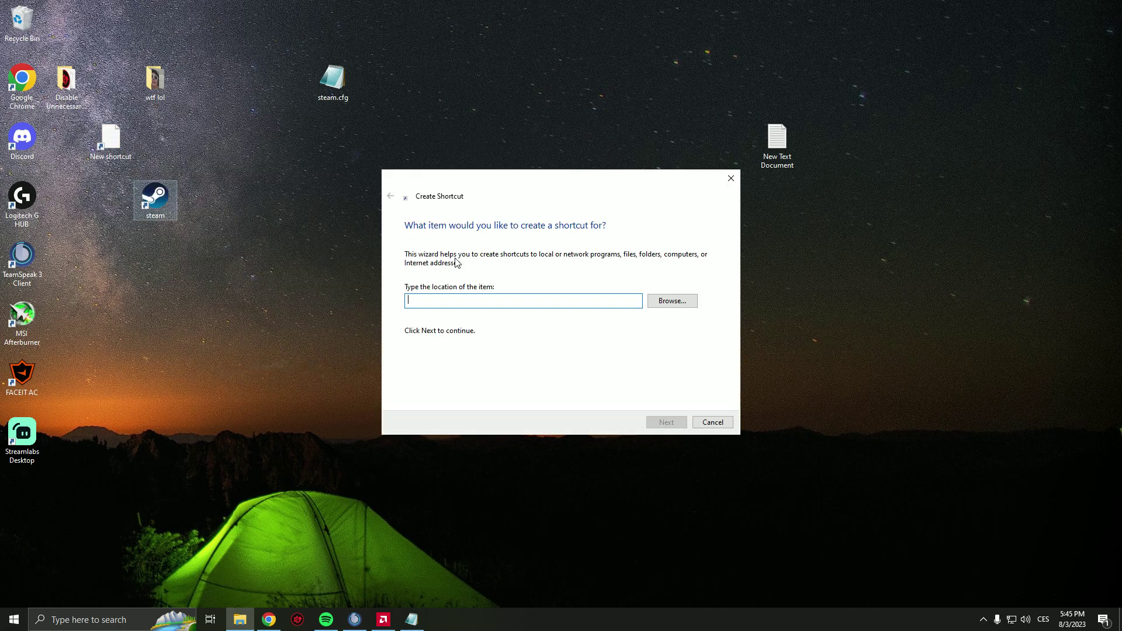
pyautogui.click(672, 300)
pyautogui.scroll(-2, 526, 339)
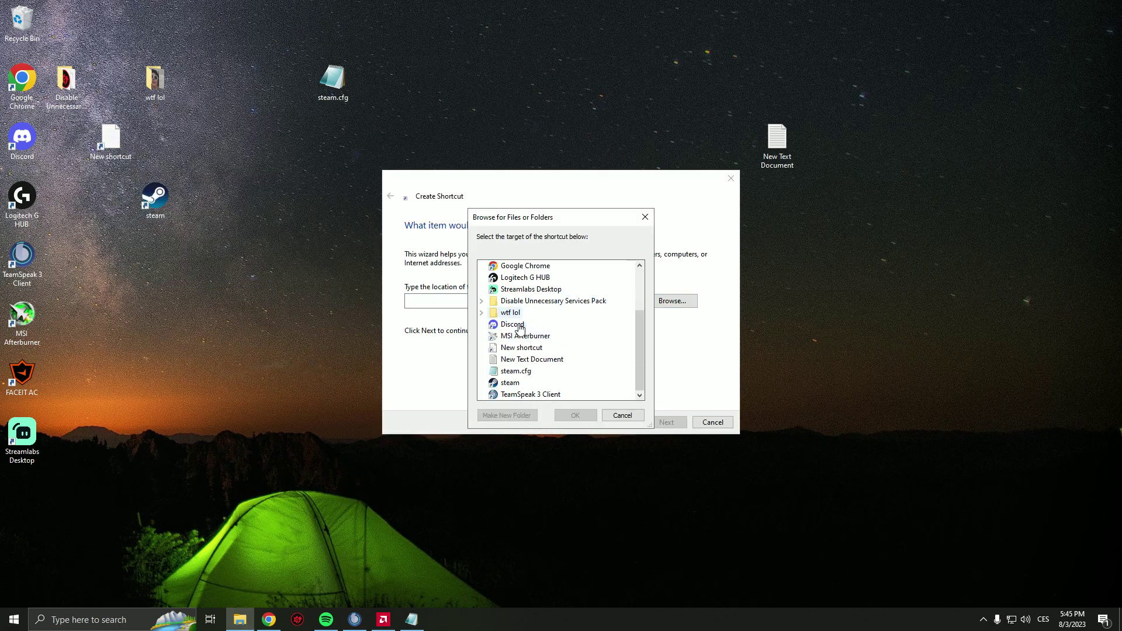
pyautogui.scroll(5, 517, 316)
pyautogui.click(512, 288)
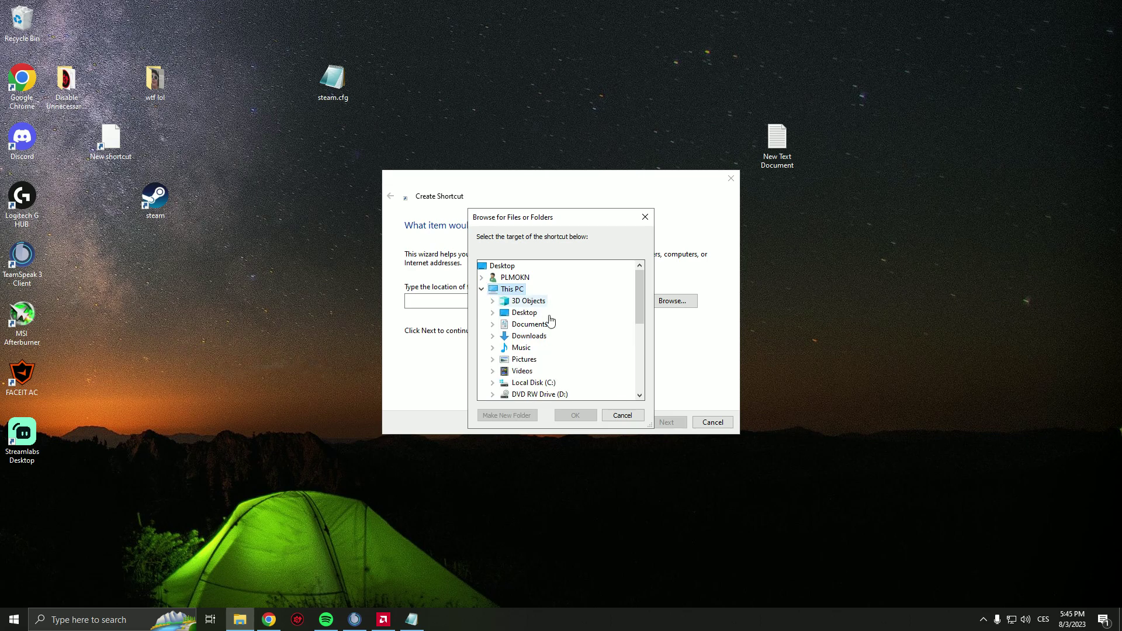
pyautogui.scroll(-2, 549, 320)
pyautogui.doubleClick(533, 312)
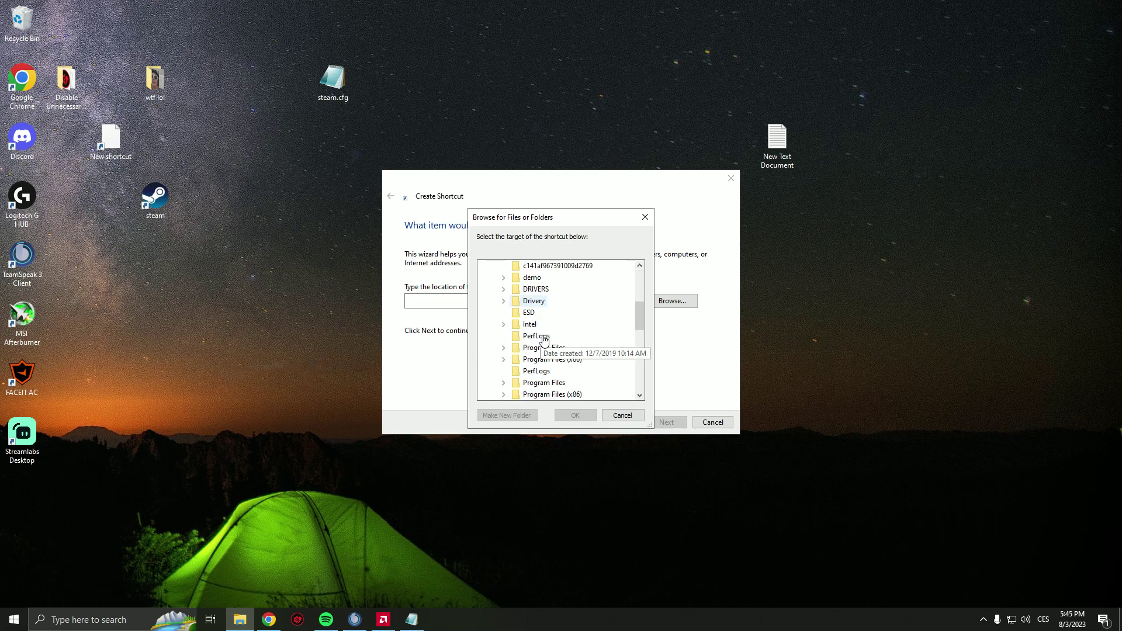
pyautogui.scroll(-1, 543, 341)
pyautogui.doubleClick(538, 324)
pyautogui.scroll(-8, 543, 327)
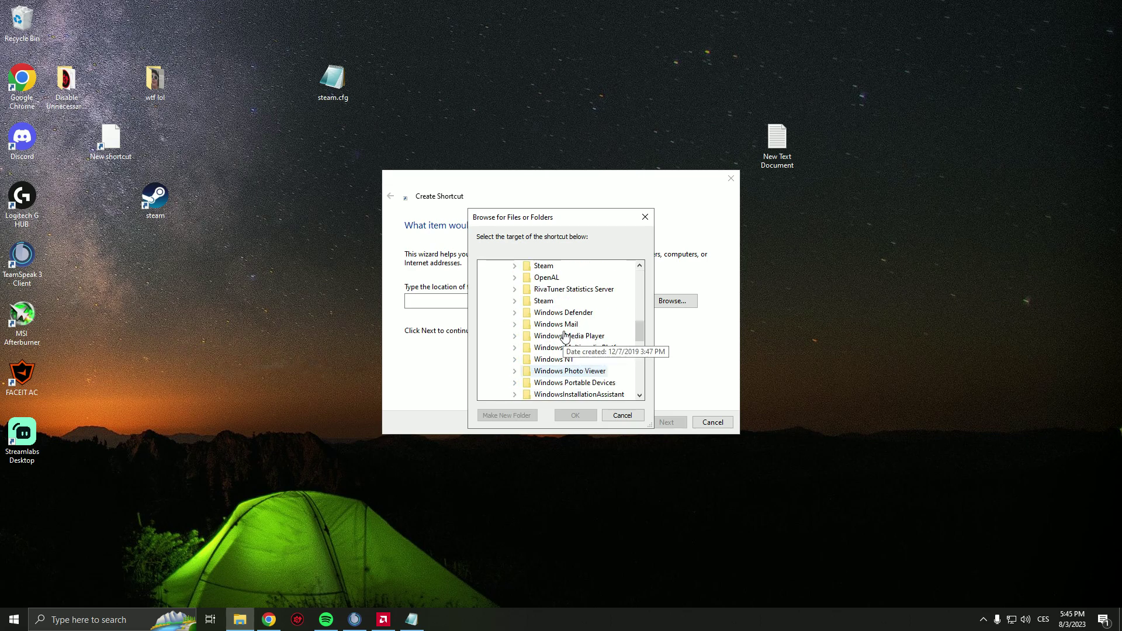
pyautogui.doubleClick(543, 300)
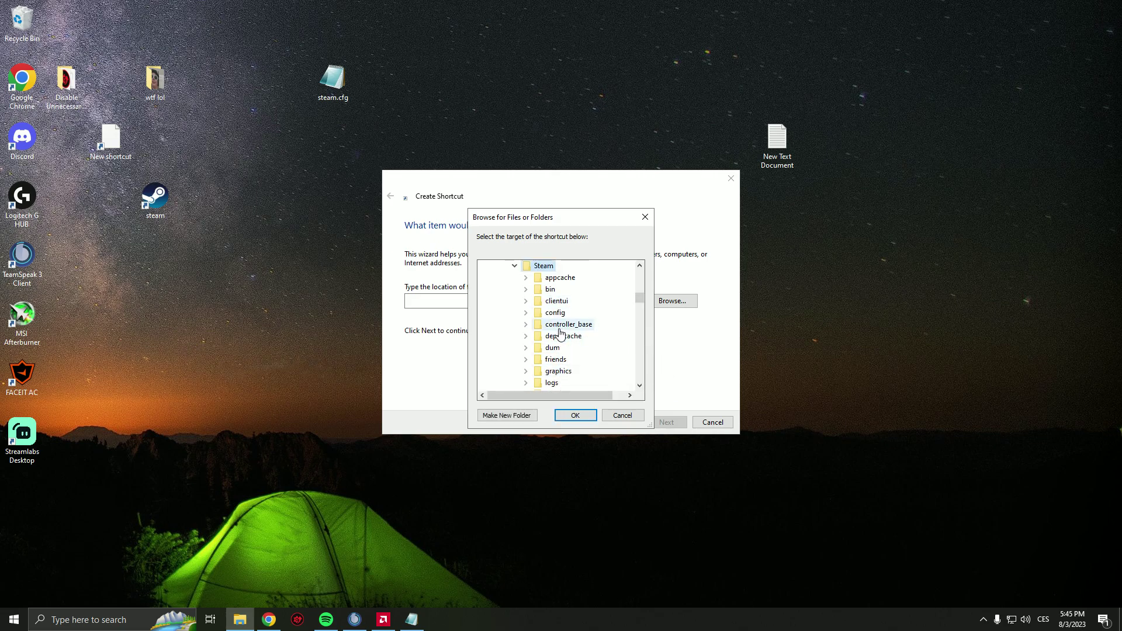
# - Choose the steam application in the Steam folder as the shortcut's target and continue to naming
pyautogui.scroll(-10, 560, 334)
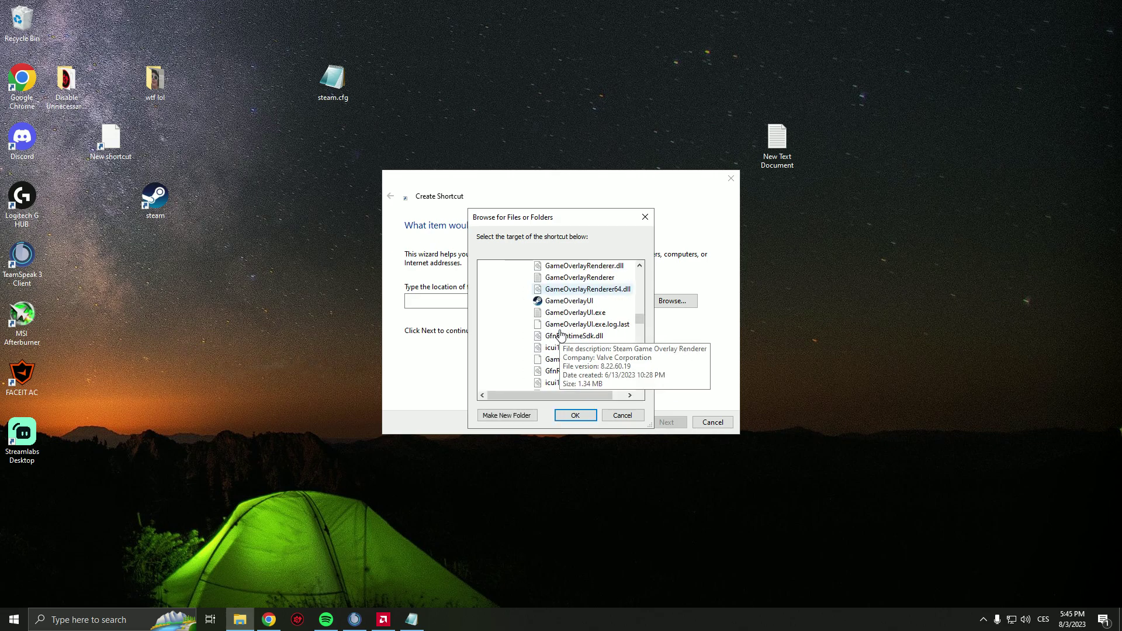
pyautogui.scroll(-6, 560, 333)
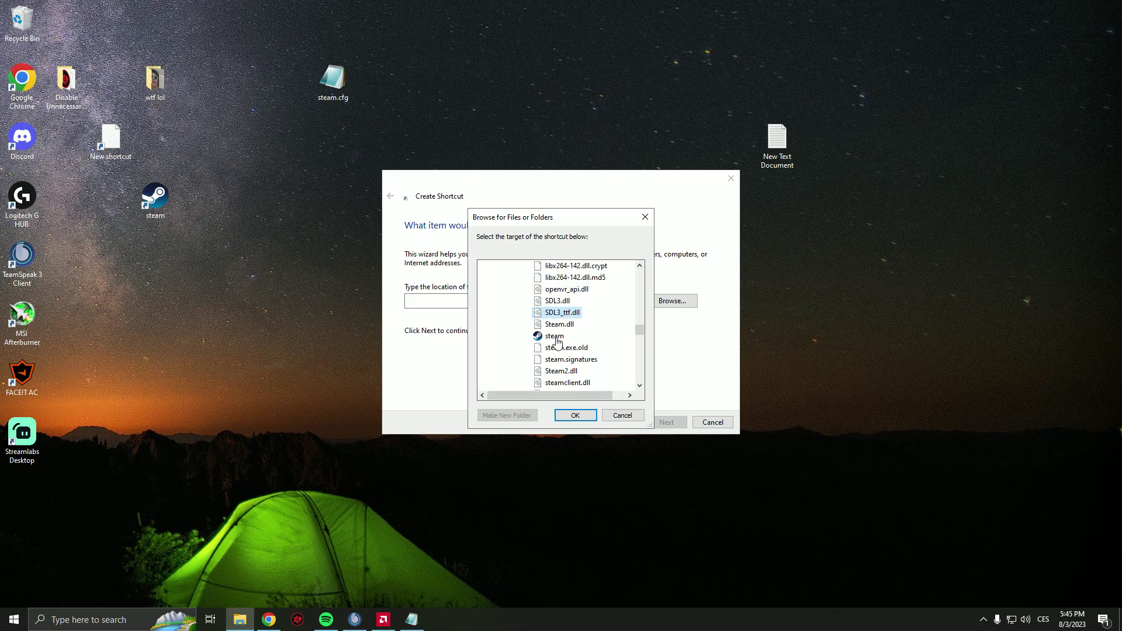
pyautogui.click(556, 337)
pyautogui.click(575, 415)
pyautogui.press('Return')
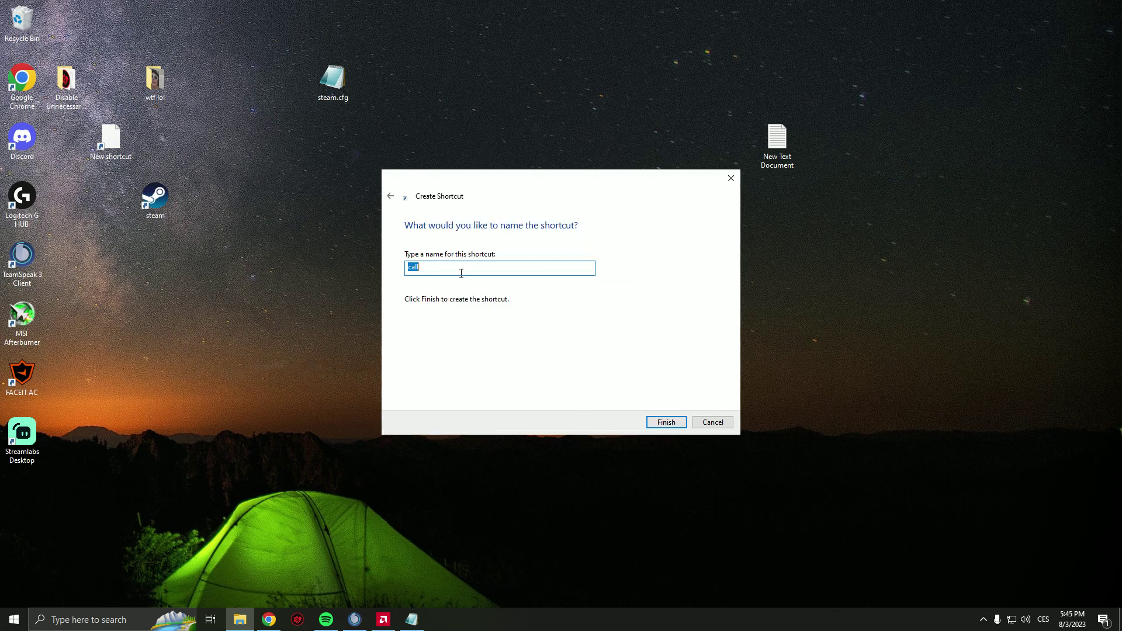
# - Name the new shortcut idk and finish creating it
pyautogui.press('BackSpace')
pyautogui.write('idk')
pyautogui.click(669, 423)
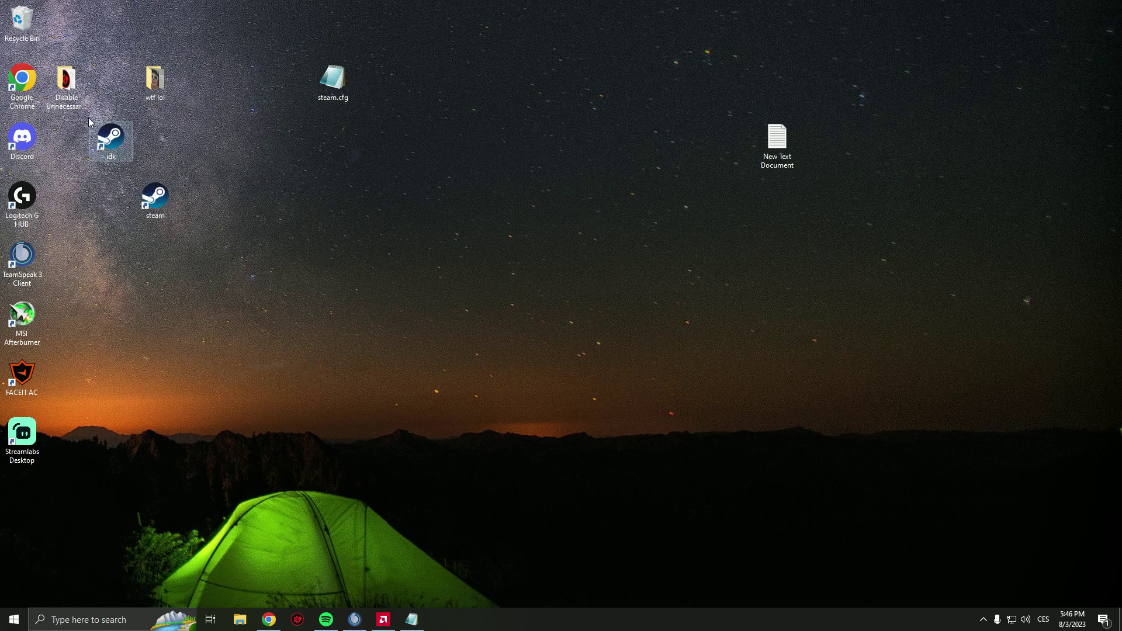
# - Append the copied launch parameters ending in media.steampowered.com/client -exitsteam to the idk shortcut's target and save its properties
pyautogui.rightClick(120, 132)
pyautogui.click(195, 394)
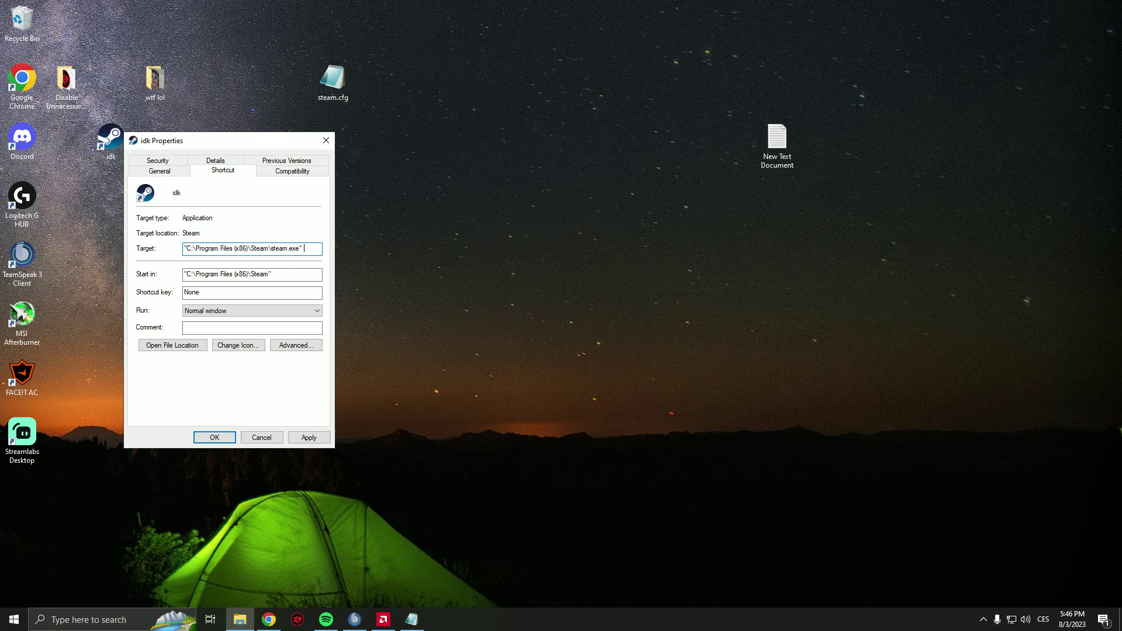
pyautogui.hotkey('alt', 'Tab')
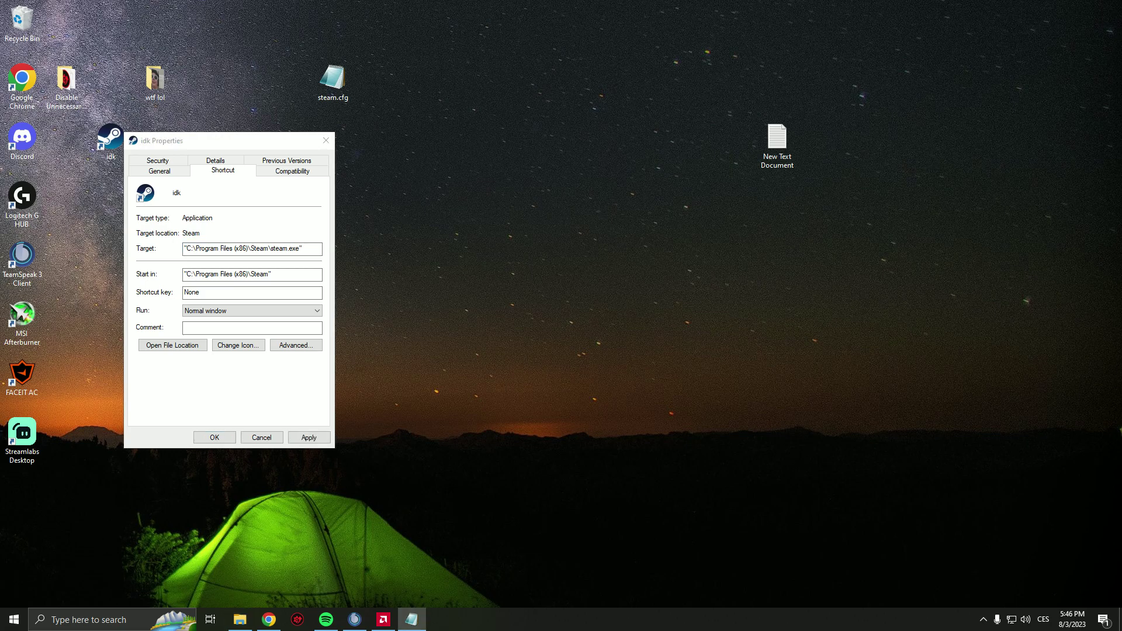
pyautogui.click(321, 246)
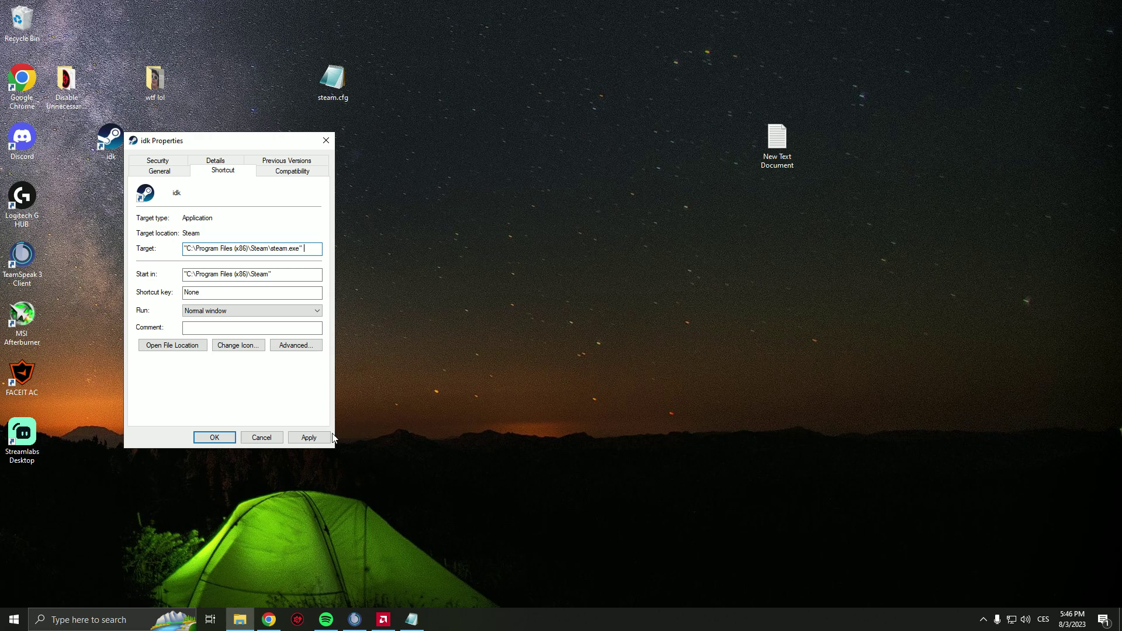
pyautogui.hotkey('ctrl', 'v')
pyautogui.click(310, 437)
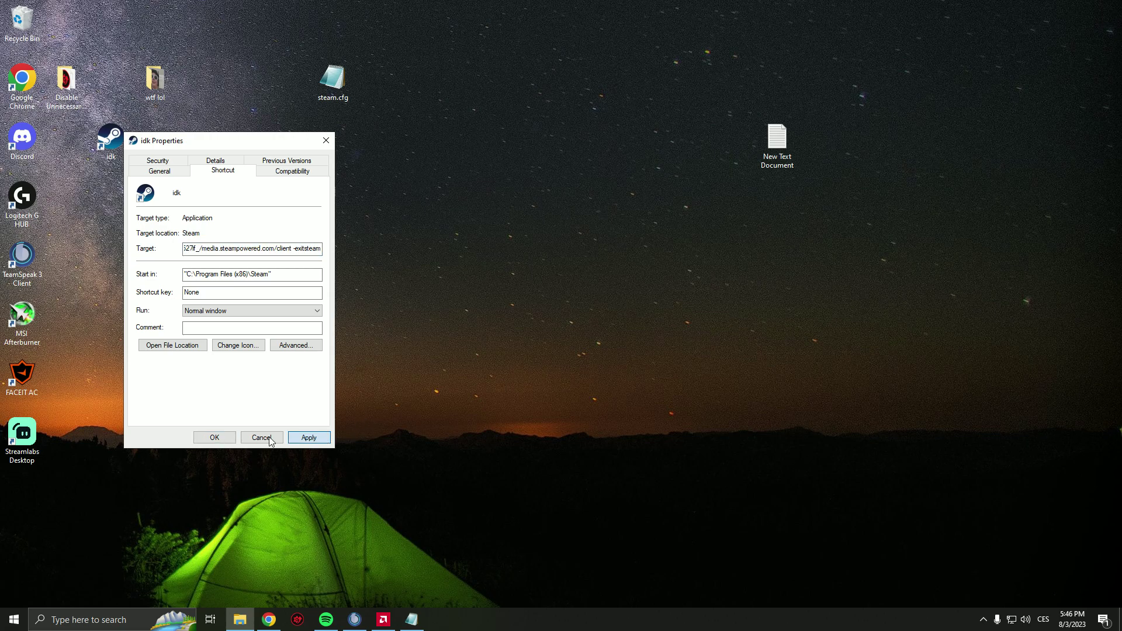
pyautogui.click(227, 438)
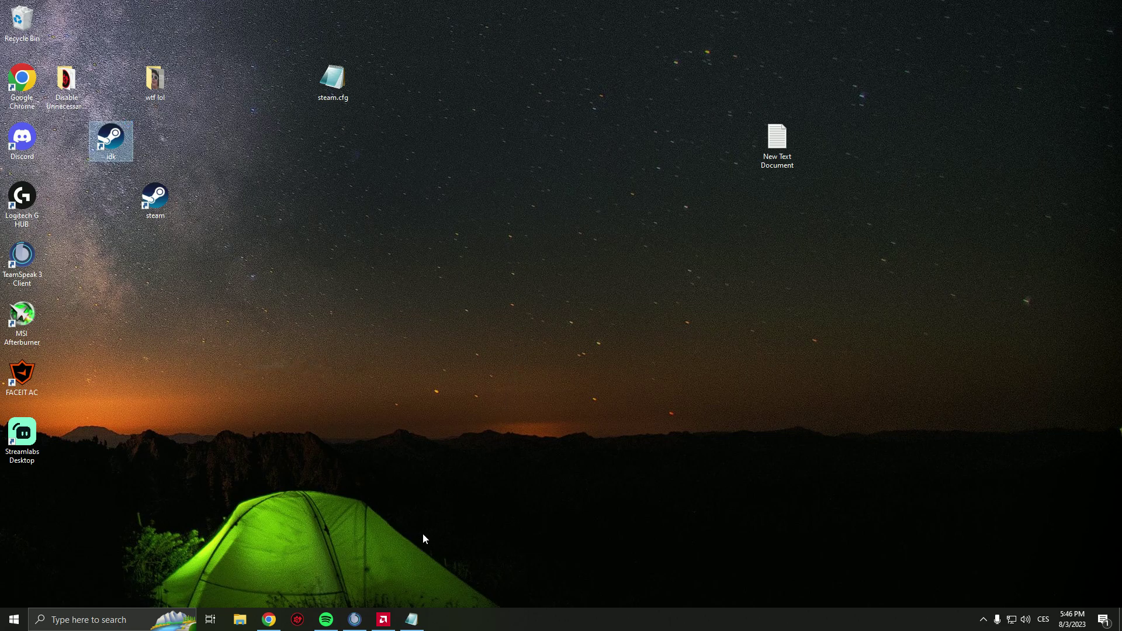
# - Launch the idk shortcut to start the Steam update and minimize the update window
pyautogui.press('Return')
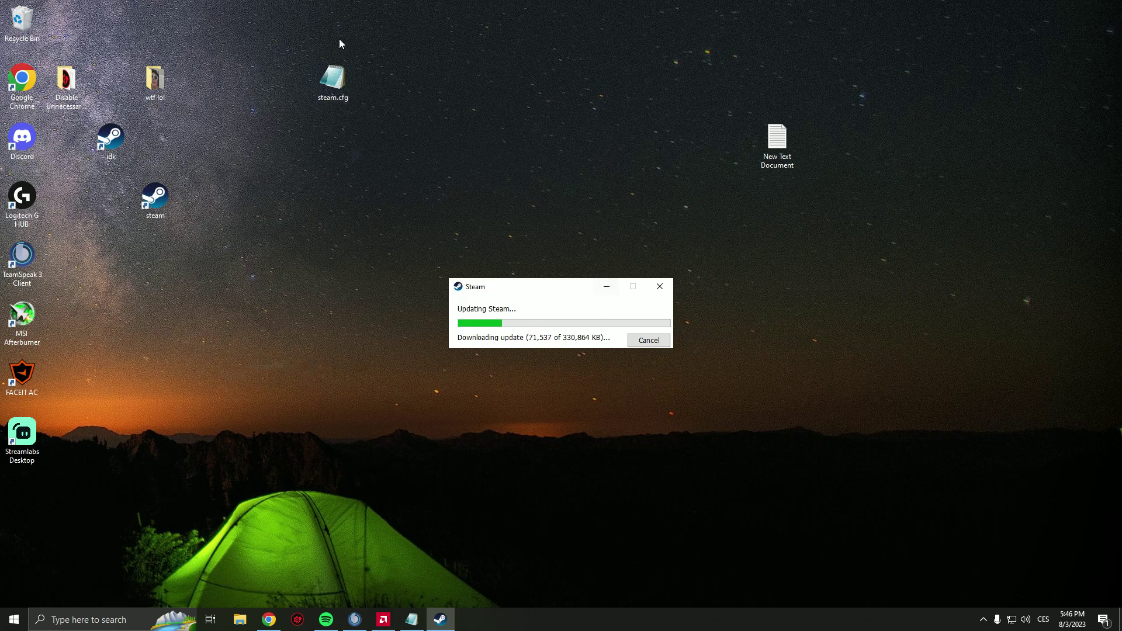
pyautogui.click(603, 286)
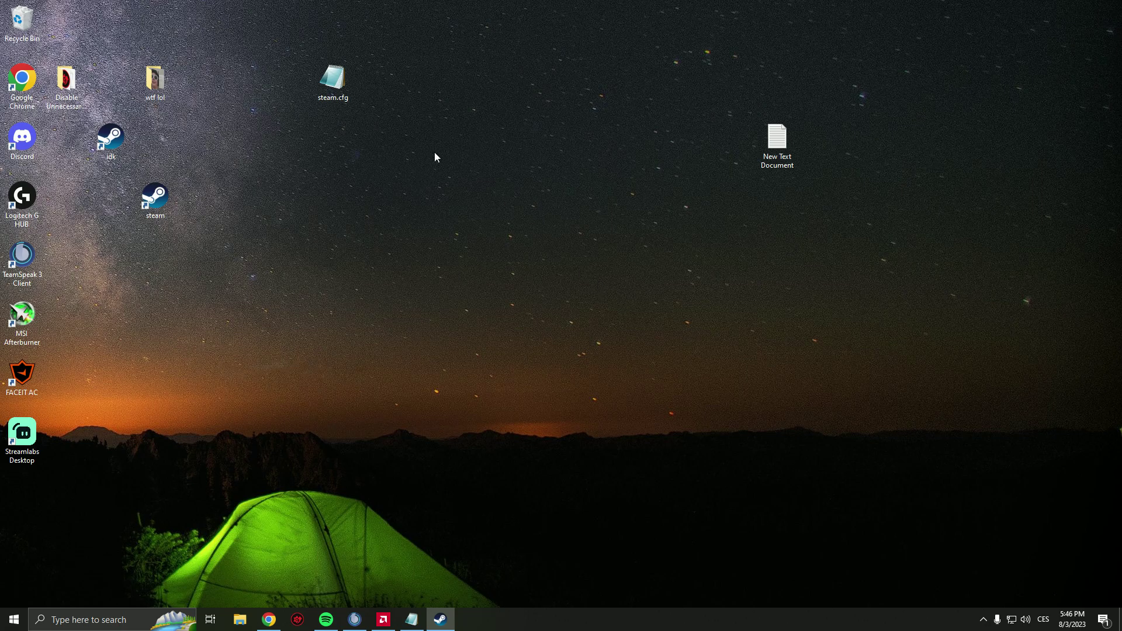
pyautogui.click(330, 77)
# - Open File Explorer and go to the account's folder under C:\Program Files (x86)\Steam\userdata
pyautogui.click(240, 619)
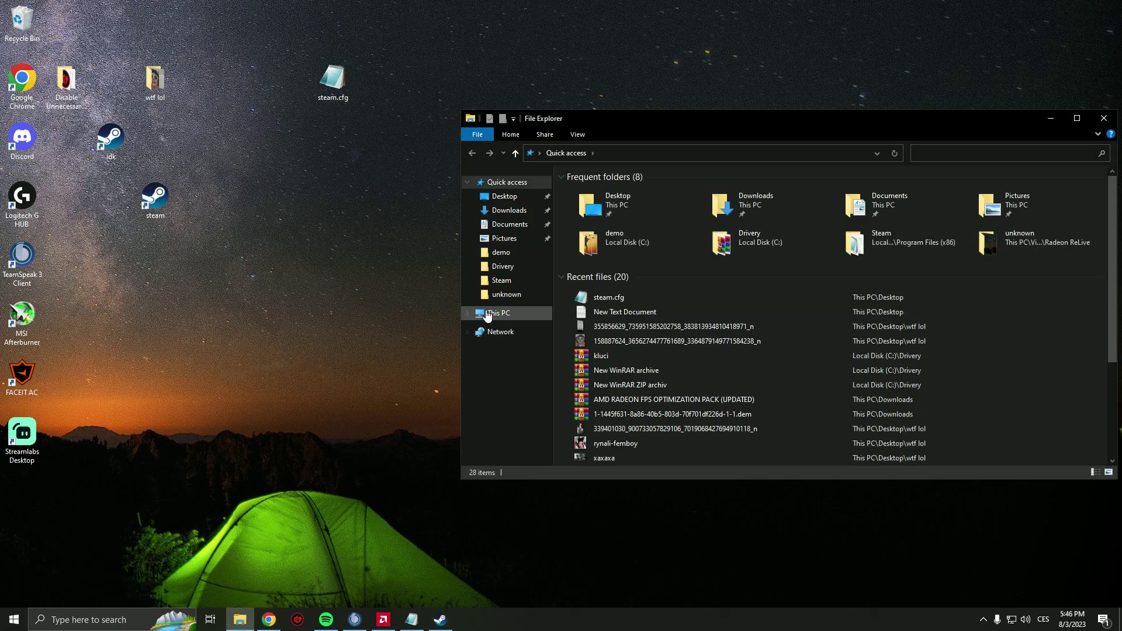
pyautogui.click(487, 314)
pyautogui.doubleClick(650, 320)
pyautogui.doubleClick(634, 323)
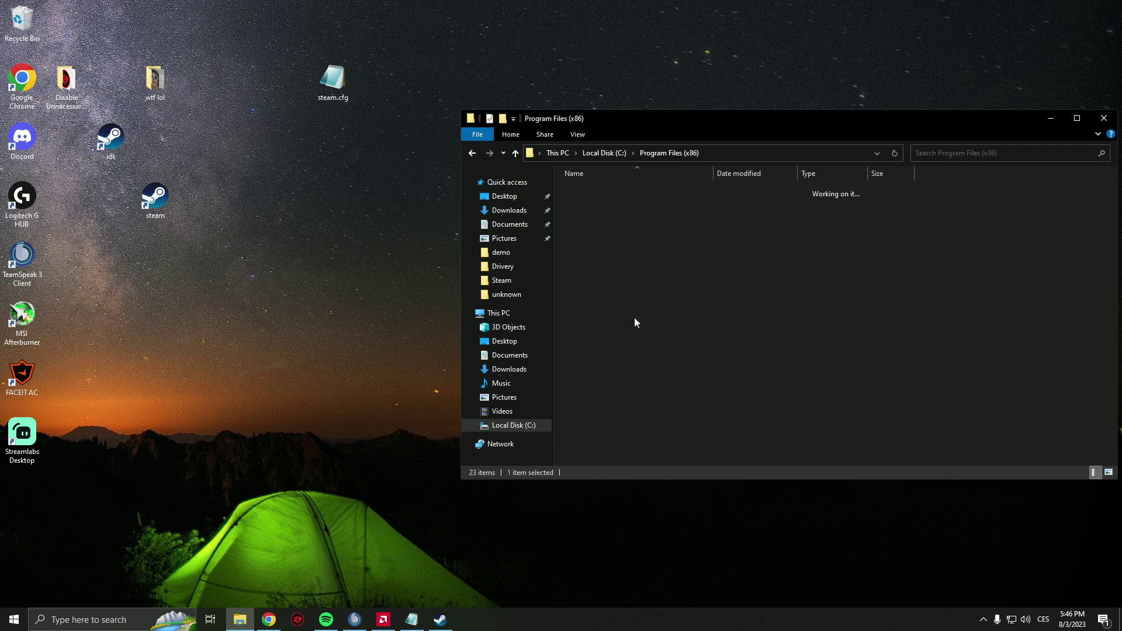
pyautogui.doubleClick(607, 327)
pyautogui.scroll(-2, 608, 362)
pyautogui.doubleClick(613, 411)
pyautogui.doubleClick(581, 190)
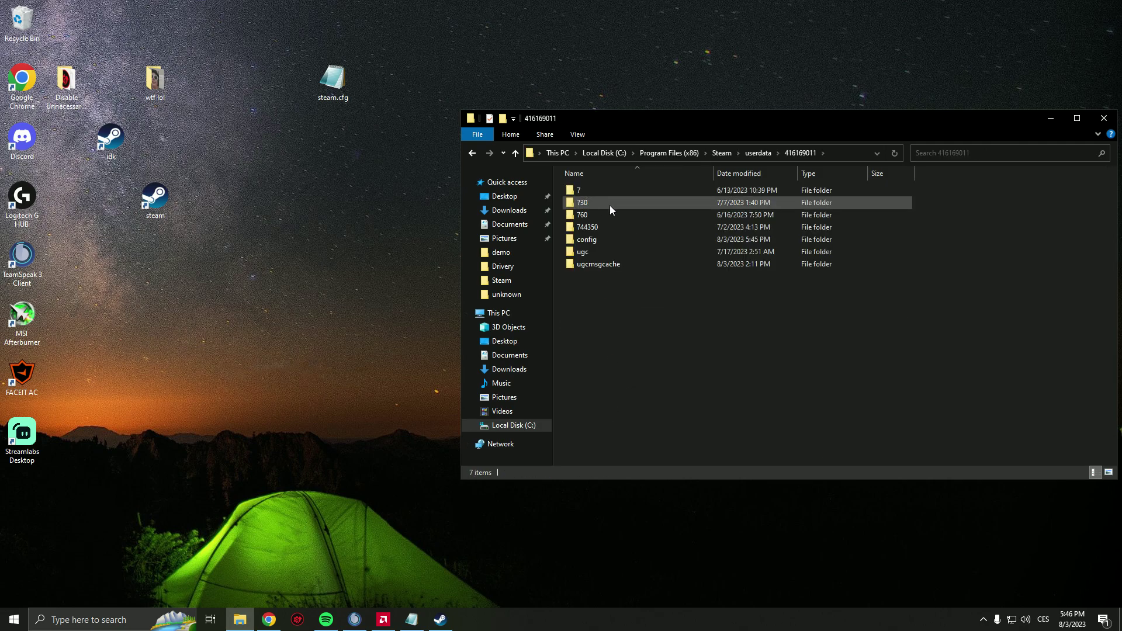
# - Go back to userdata, reopen the account's folder and navigate into 730\local\cfg
pyautogui.click(473, 152)
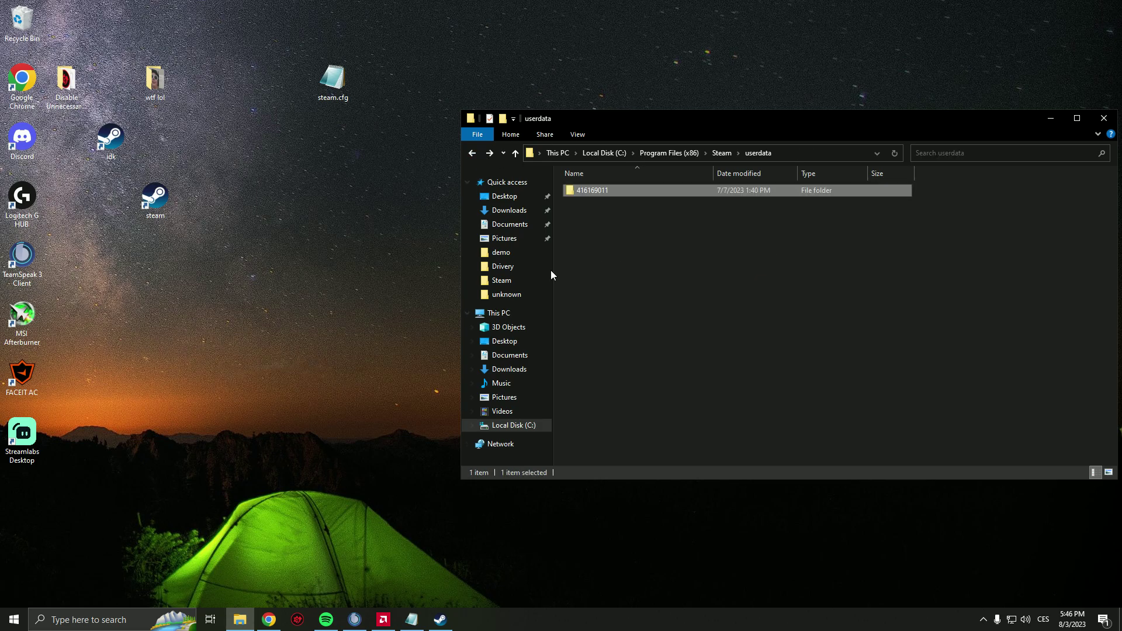
pyautogui.doubleClick(589, 191)
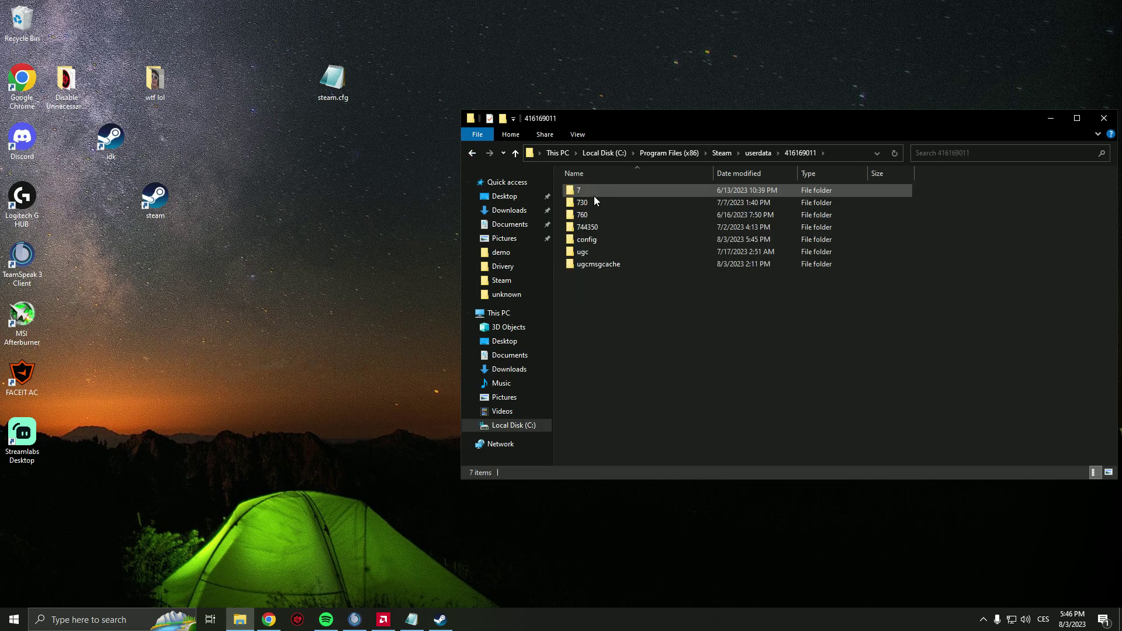
pyautogui.doubleClick(595, 199)
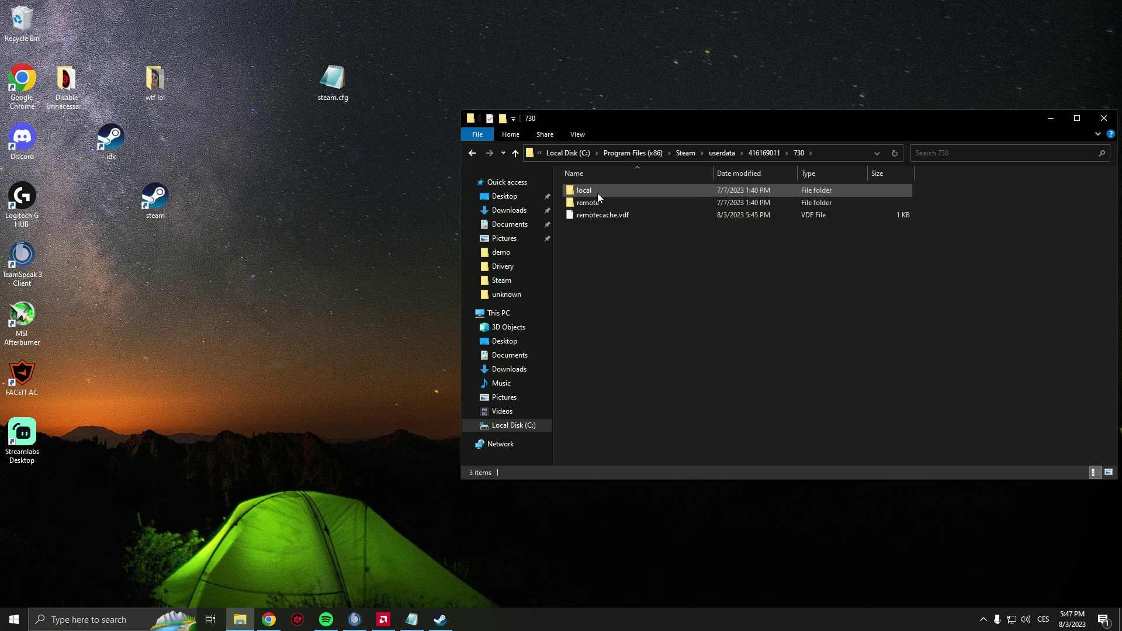
pyautogui.doubleClick(597, 192)
pyautogui.doubleClick(597, 192)
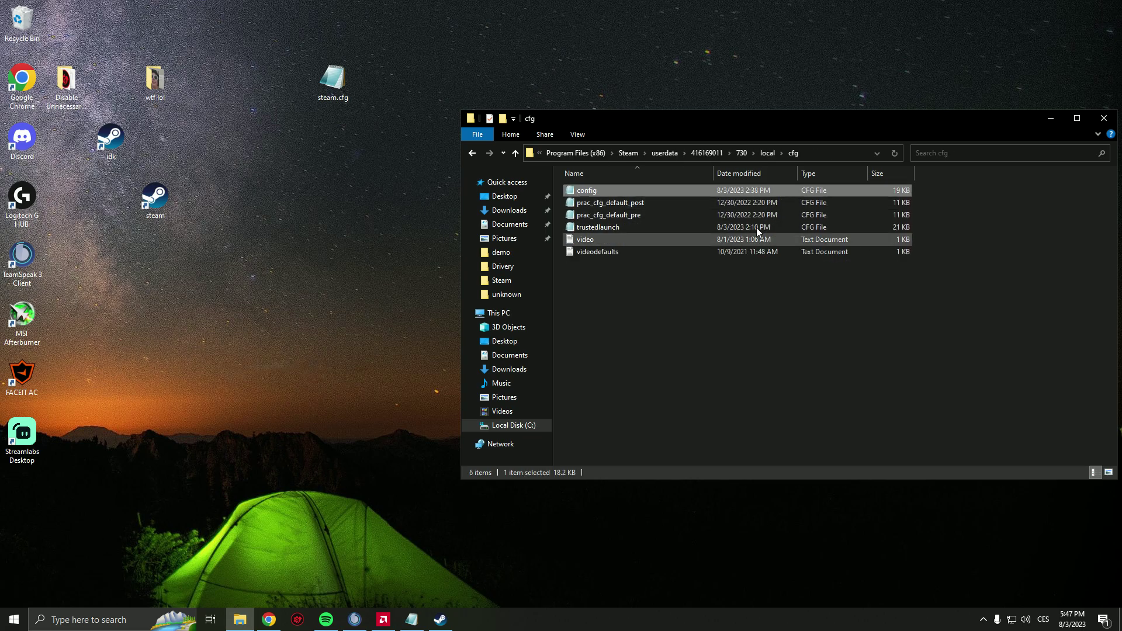
# - Copy the config and trustedlaunch files from the cfg folder to the desktop
pyautogui.keyDown('ctrl'); pyautogui.click(619, 232); pyautogui.keyUp('ctrl')
pyautogui.moveTo(620, 233); pyautogui.dragTo(341, 202)
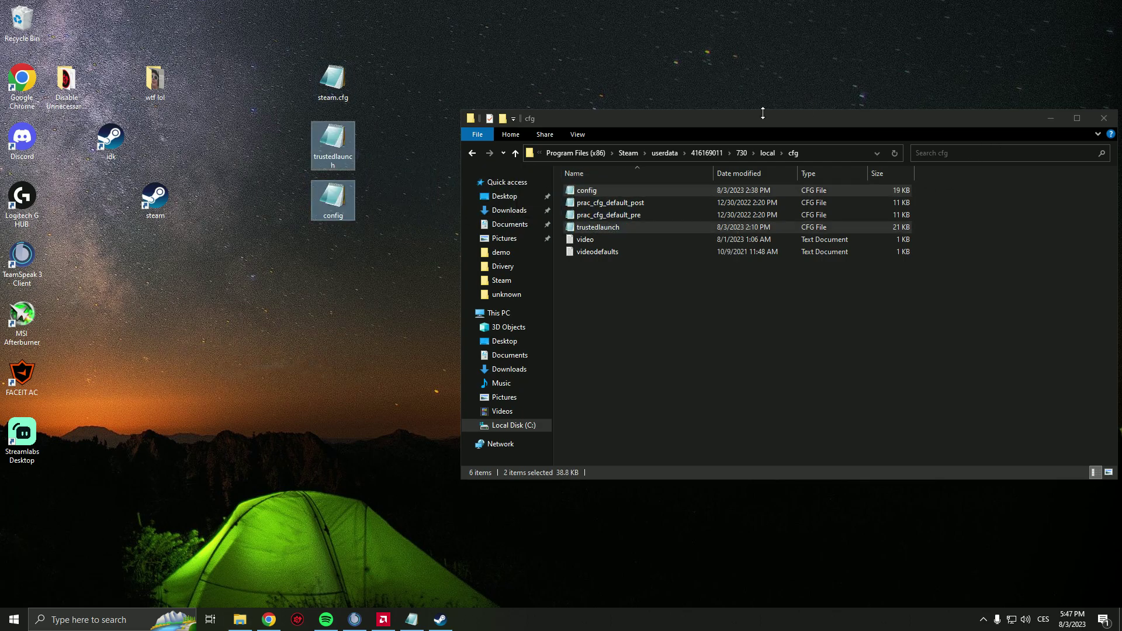
pyautogui.click(361, 161)
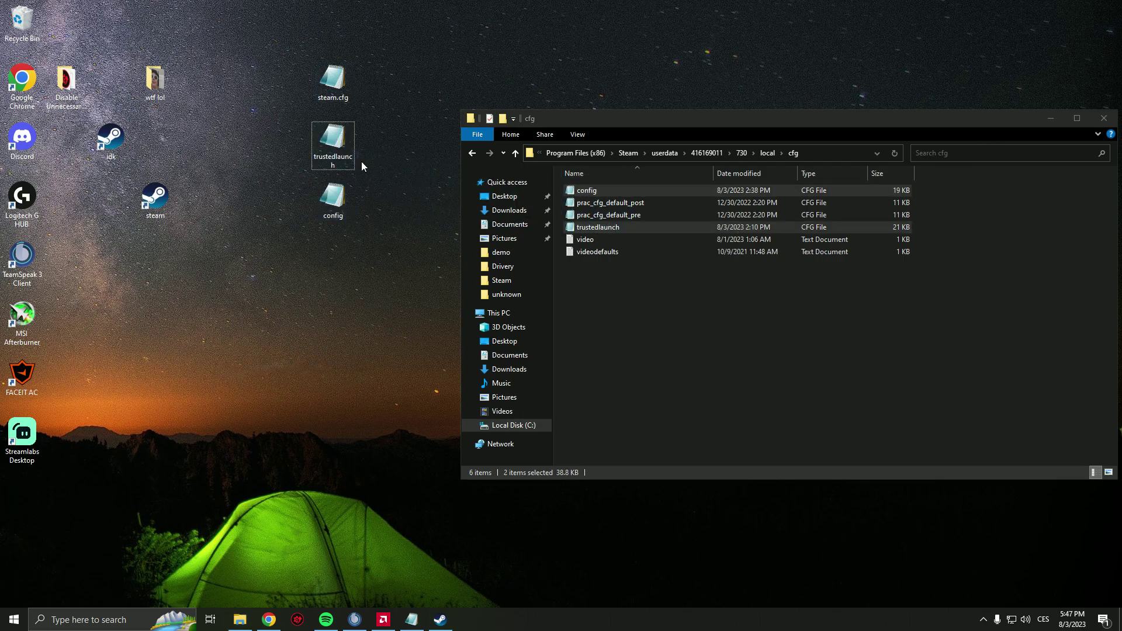
# - Delete the steam.cfg file from the desktop
pyautogui.rightClick(334, 135)
pyautogui.click(330, 85)
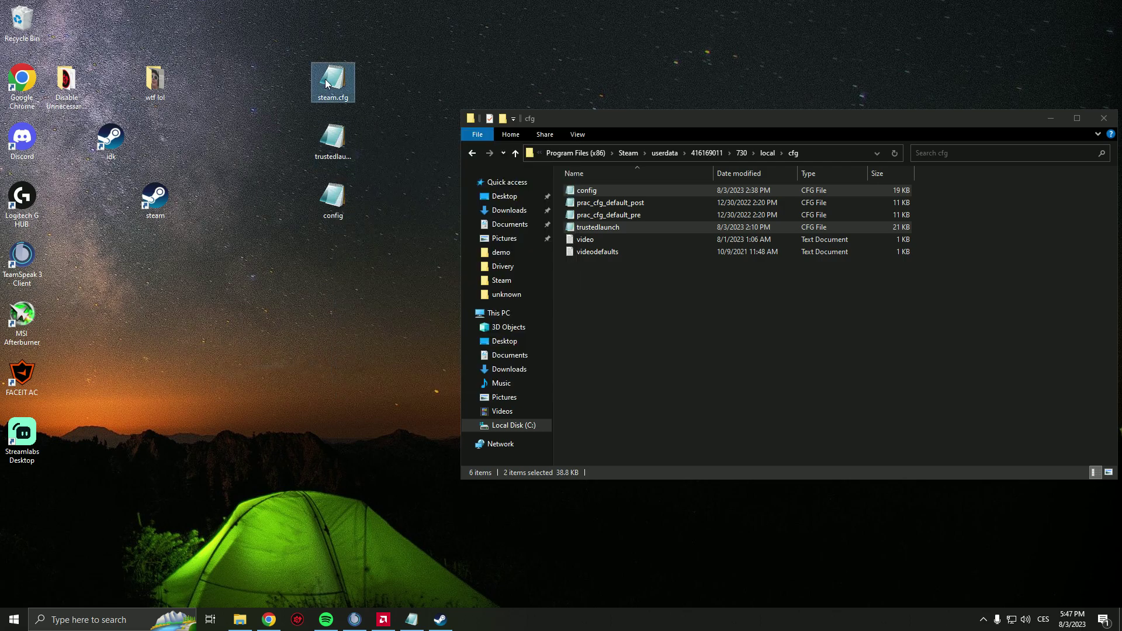
pyautogui.press('Delete')
# - Open the desktop copy of trustedlaunch in Notepad, erase all of its text and close it
pyautogui.click(332, 148)
pyautogui.doubleClick(335, 147)
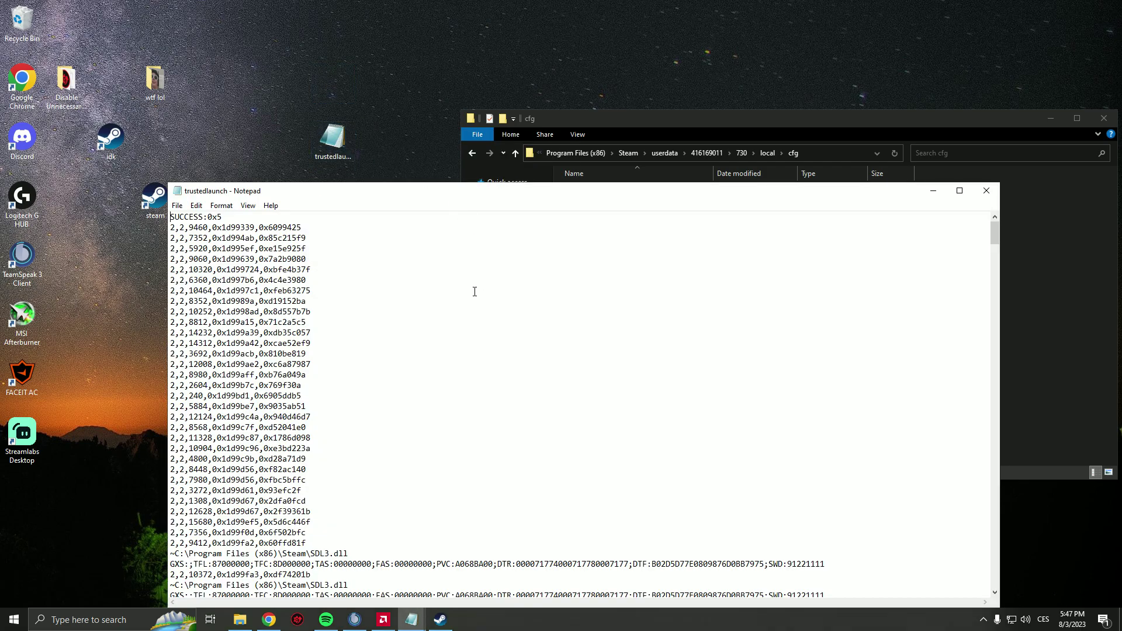
pyautogui.hotkey('ctrl', 'a')
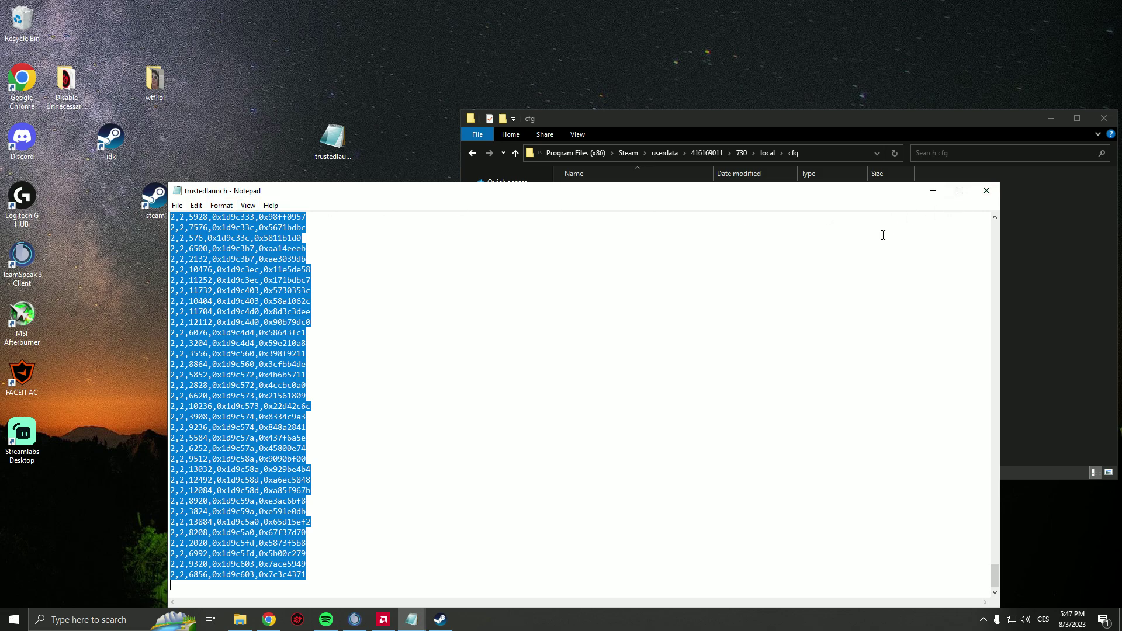
pyautogui.press('Delete')
pyautogui.click(982, 194)
pyautogui.click(578, 318)
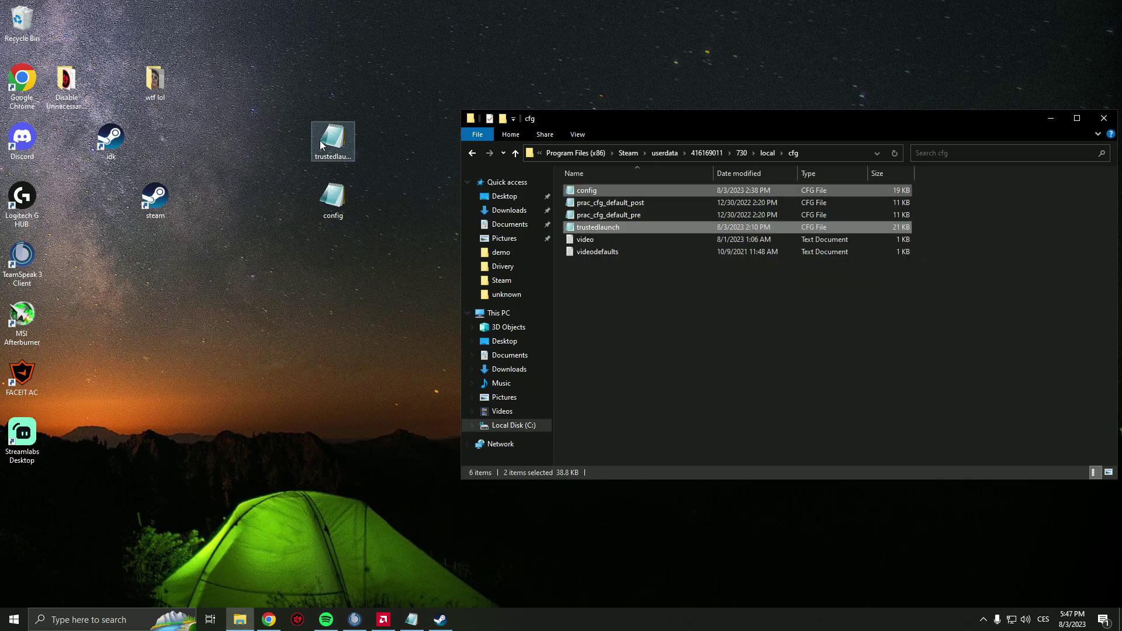
# - Rename the desktop copy of trustedlaunch as steam.cfg and close the cfg folder window
pyautogui.rightClick(321, 143)
pyautogui.click(372, 385)
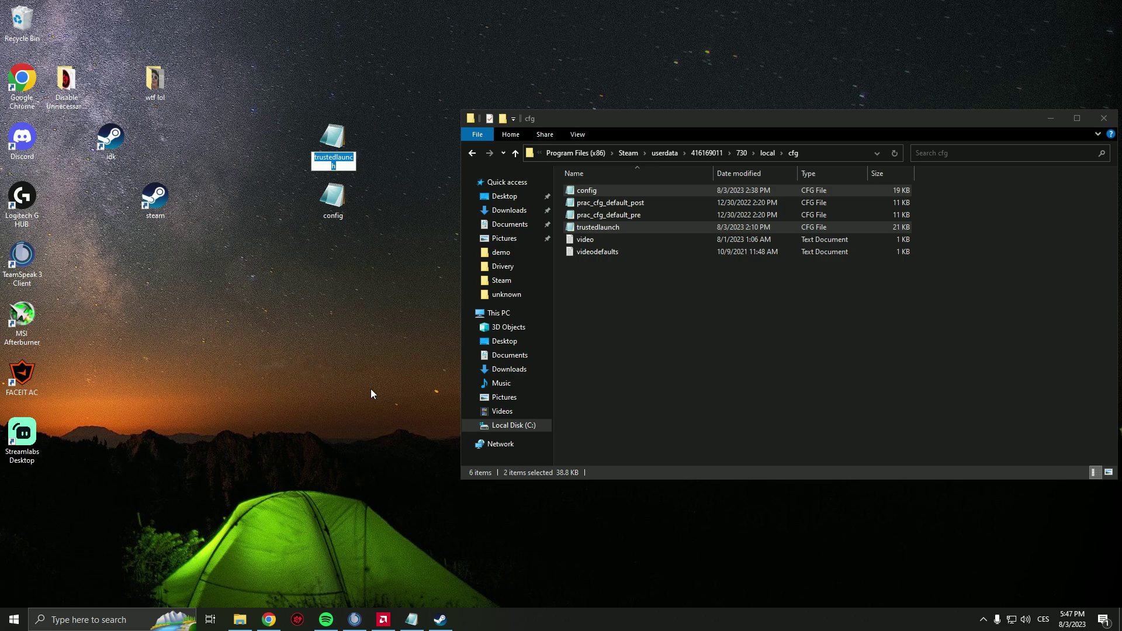
pyautogui.write('steam.cfg')
pyautogui.press('Return')
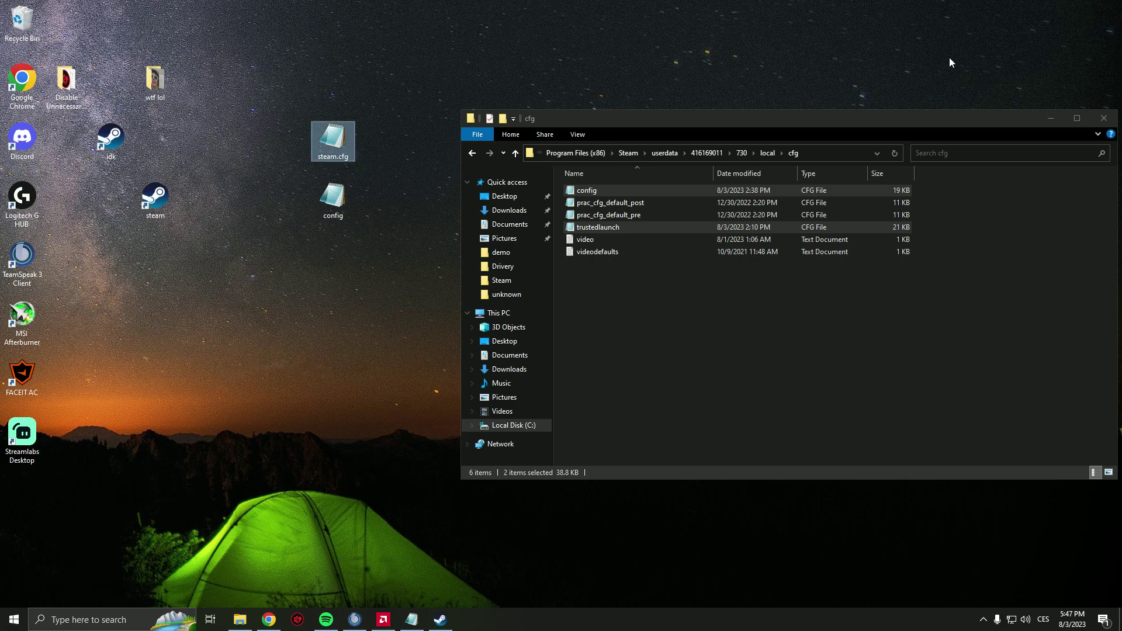
pyautogui.click(1104, 117)
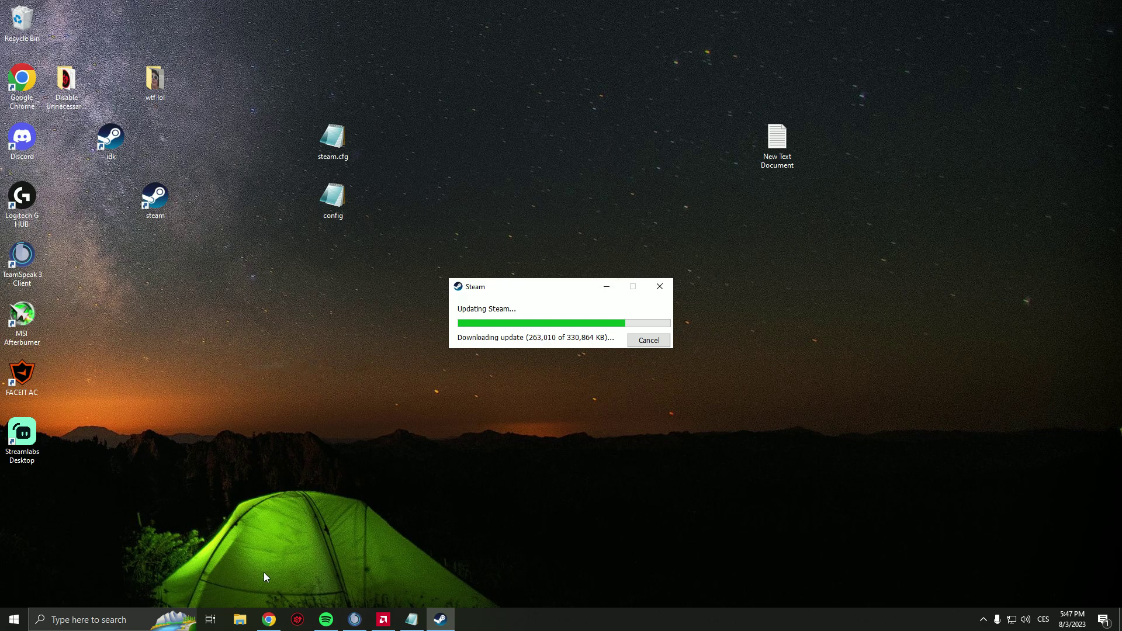
# - Open the C:\Program Files (x86)\Steam folder and move its window and the Steam updater clear of the desktop files
pyautogui.click(240, 619)
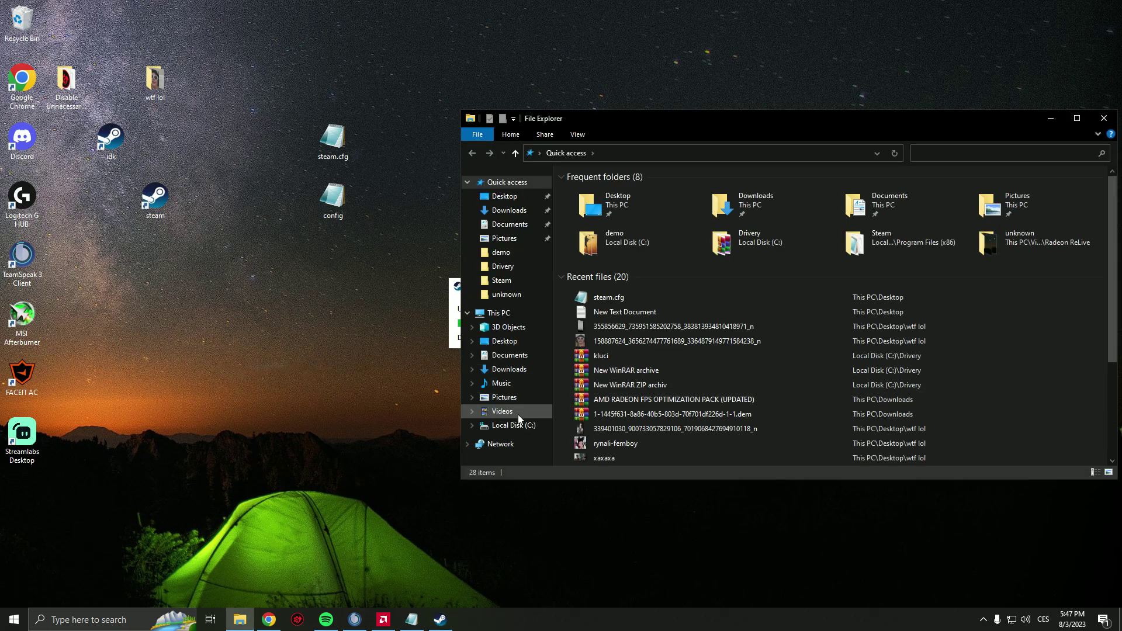
pyautogui.click(513, 425)
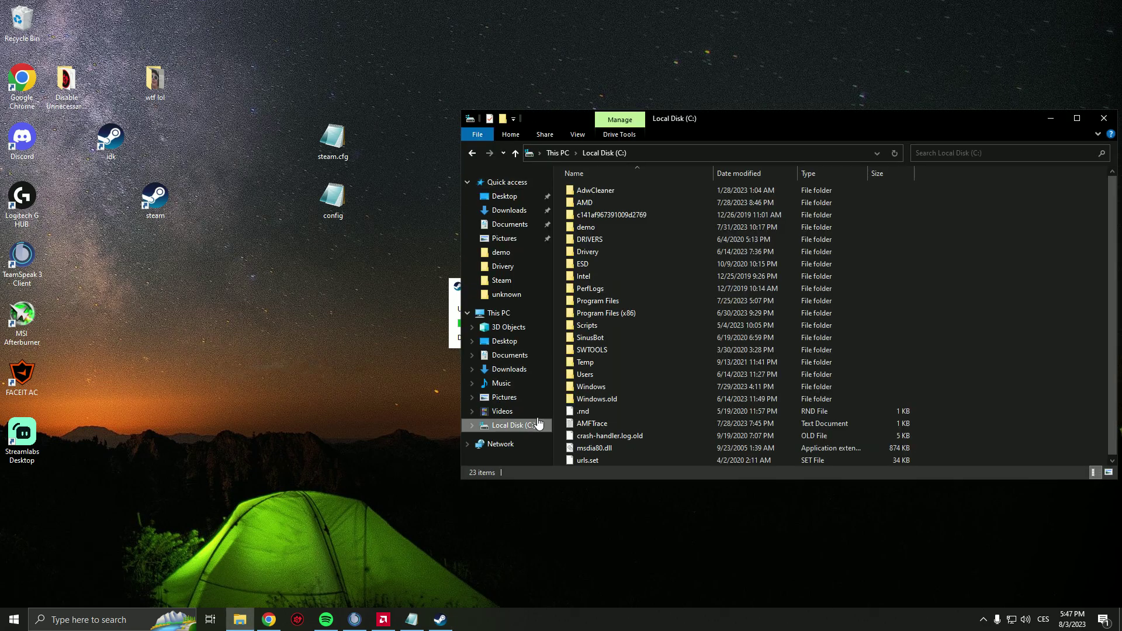
pyautogui.doubleClick(629, 311)
pyautogui.doubleClick(611, 318)
pyautogui.scroll(-12, 607, 339)
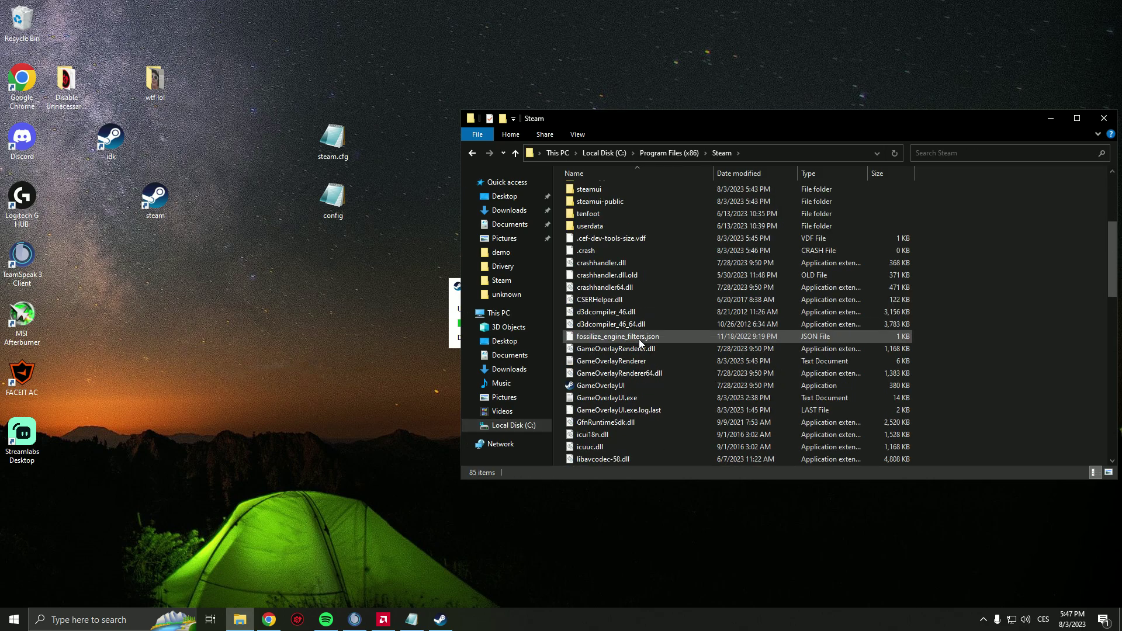
pyautogui.moveTo(958, 236); pyautogui.dragTo(931, 350)
pyautogui.moveTo(544, 287); pyautogui.dragTo(578, 126)
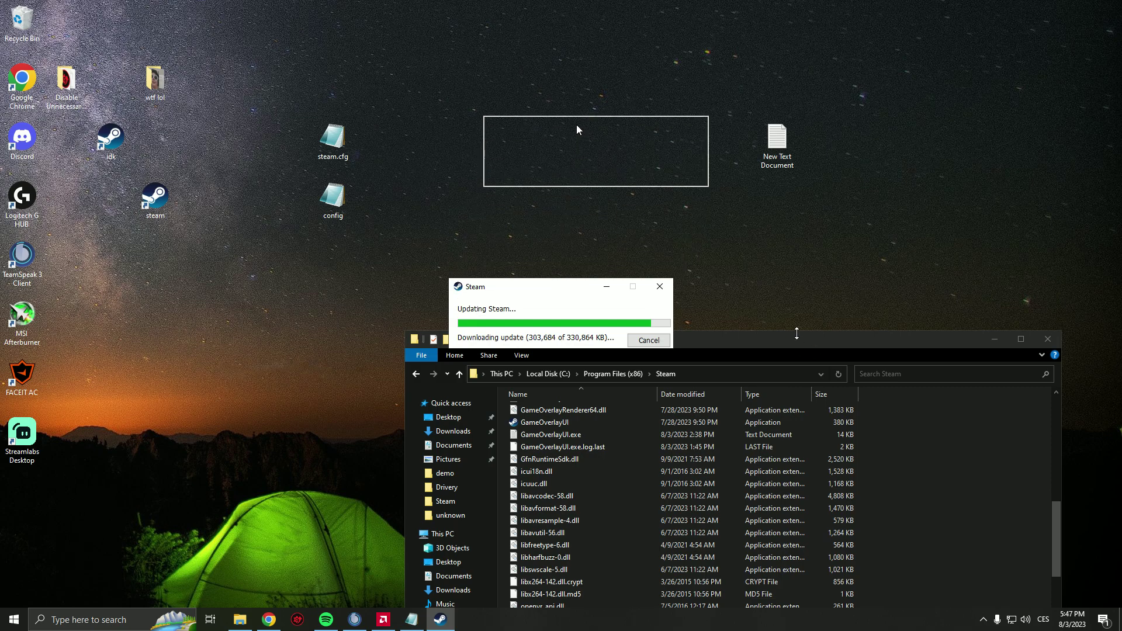
pyautogui.moveTo(799, 347); pyautogui.dragTo(798, 304)
# - Enter the lines BootStrapperInhibitAll=Enable and BootStrapperForceSelfUpdate=False in the desktop steam.cfg, then close and save it
pyautogui.doubleClick(350, 146)
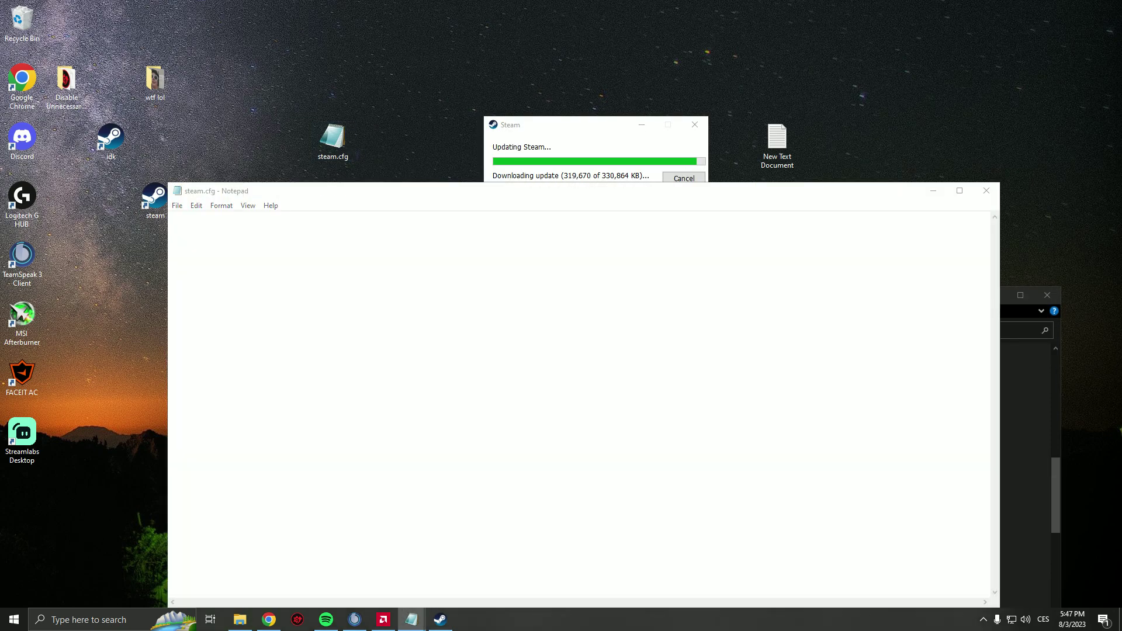
pyautogui.click(288, 230)
pyautogui.write('BootStrapperInhibitAll=Enable BootStrapperForceSelfUpdate=False')
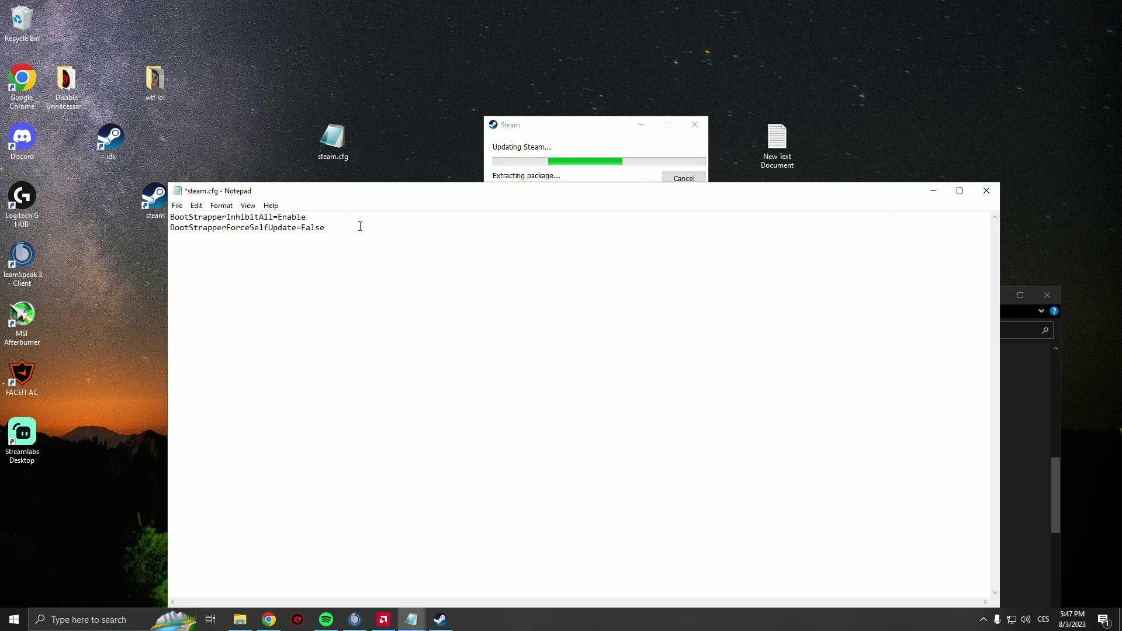
pyautogui.click(986, 190)
pyautogui.click(580, 316)
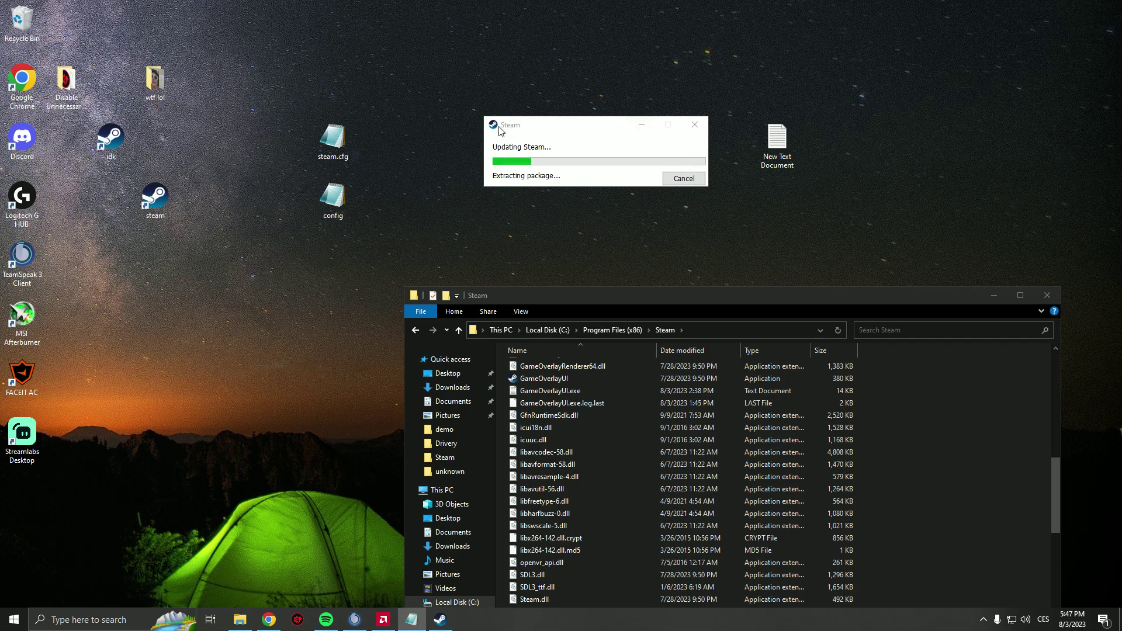
# - Once the Steam update finishes, move steam.cfg from the desktop into the Steam folder and close the folder window
pyautogui.moveTo(793, 302); pyautogui.dragTo(766, 258)
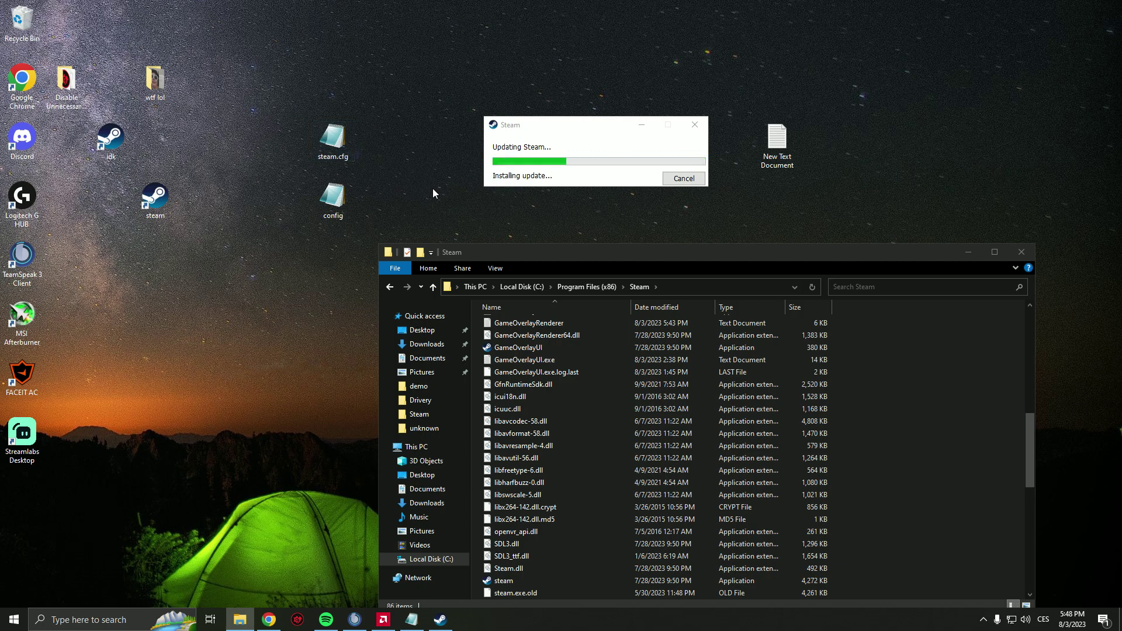
pyautogui.click(677, 247)
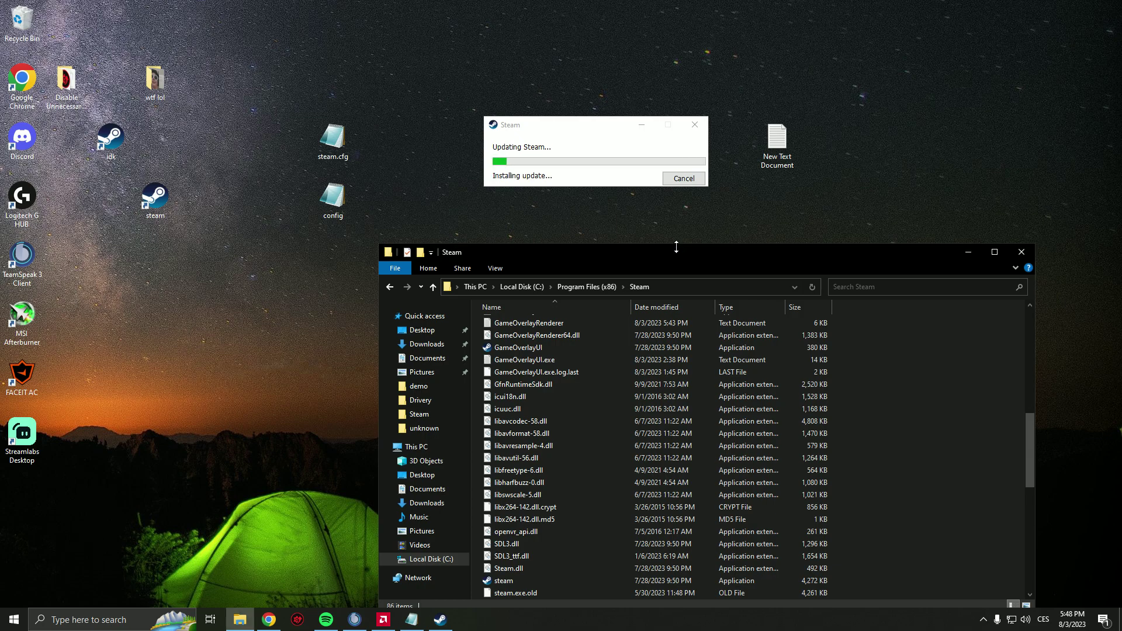
pyautogui.moveTo(676, 250); pyautogui.dragTo(657, 240)
pyautogui.scroll(-5, 640, 309)
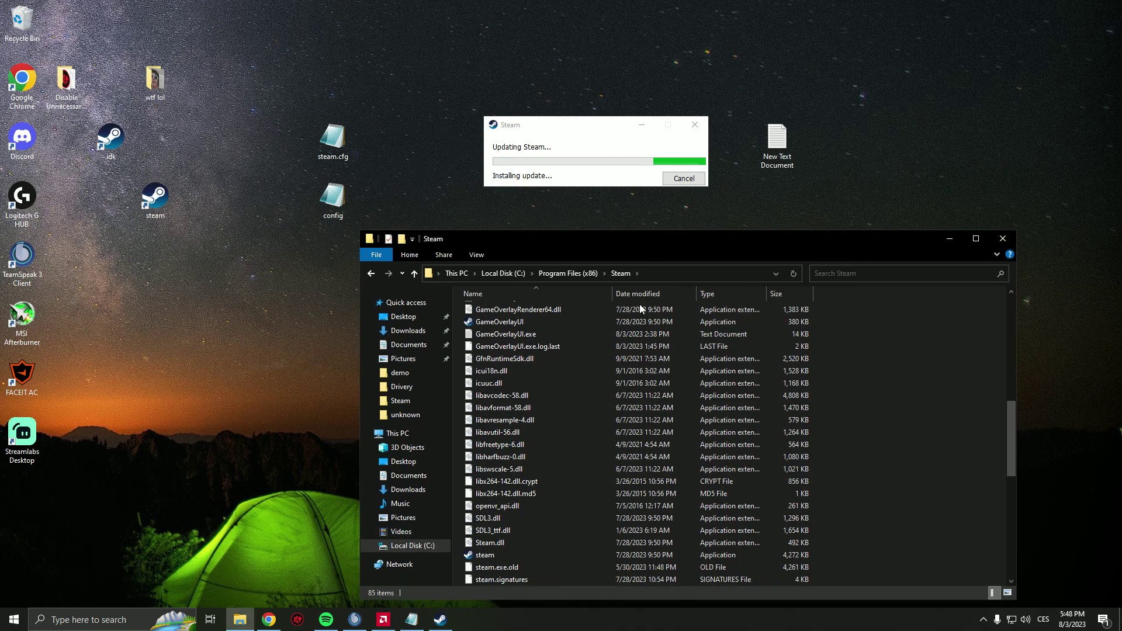
pyautogui.scroll(2, 642, 420)
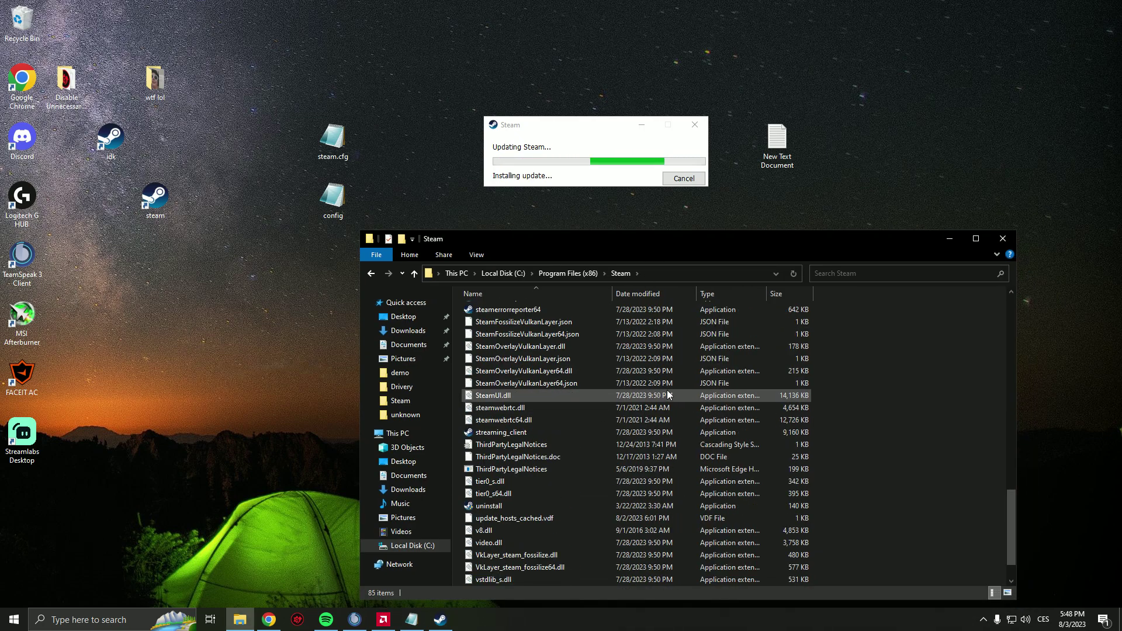
pyautogui.scroll(12, 616, 404)
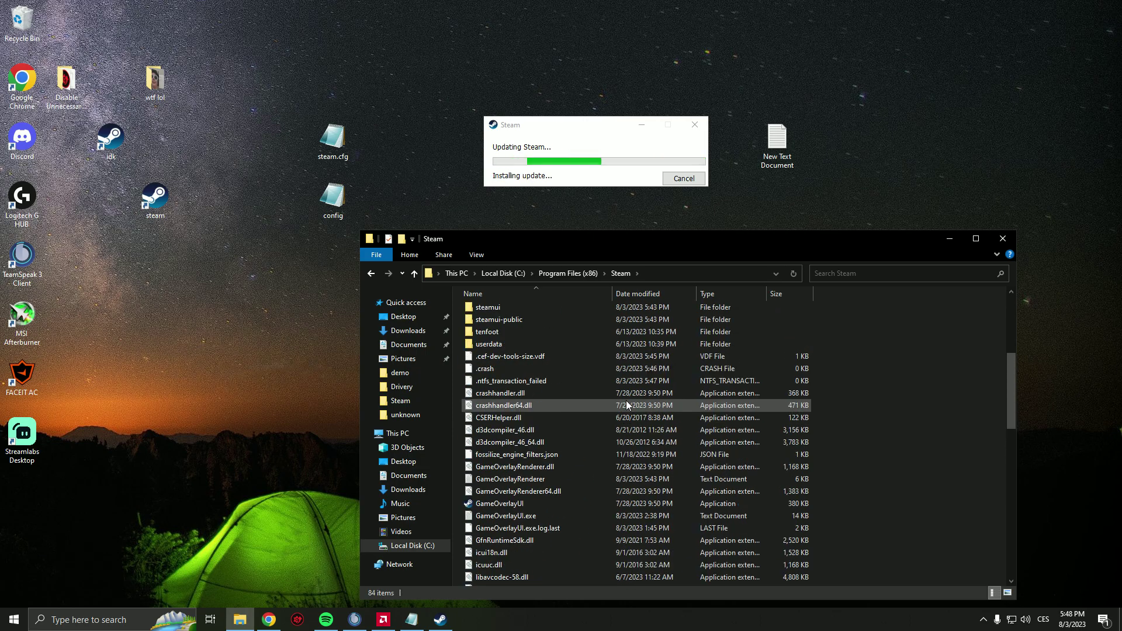
pyautogui.scroll(-18, 626, 403)
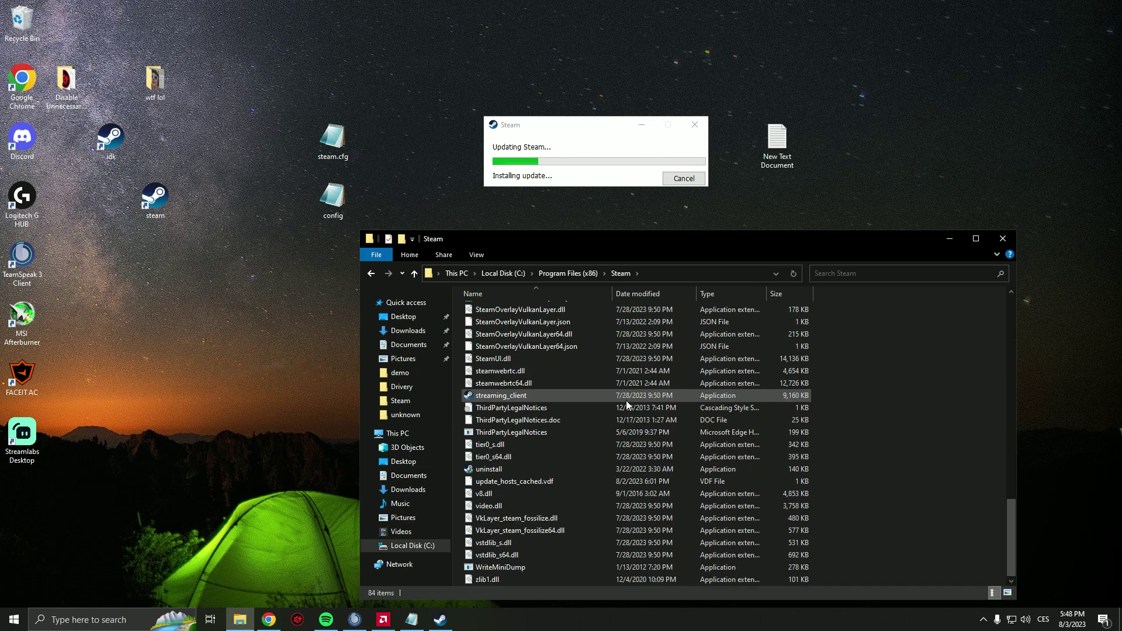
pyautogui.scroll(12, 625, 401)
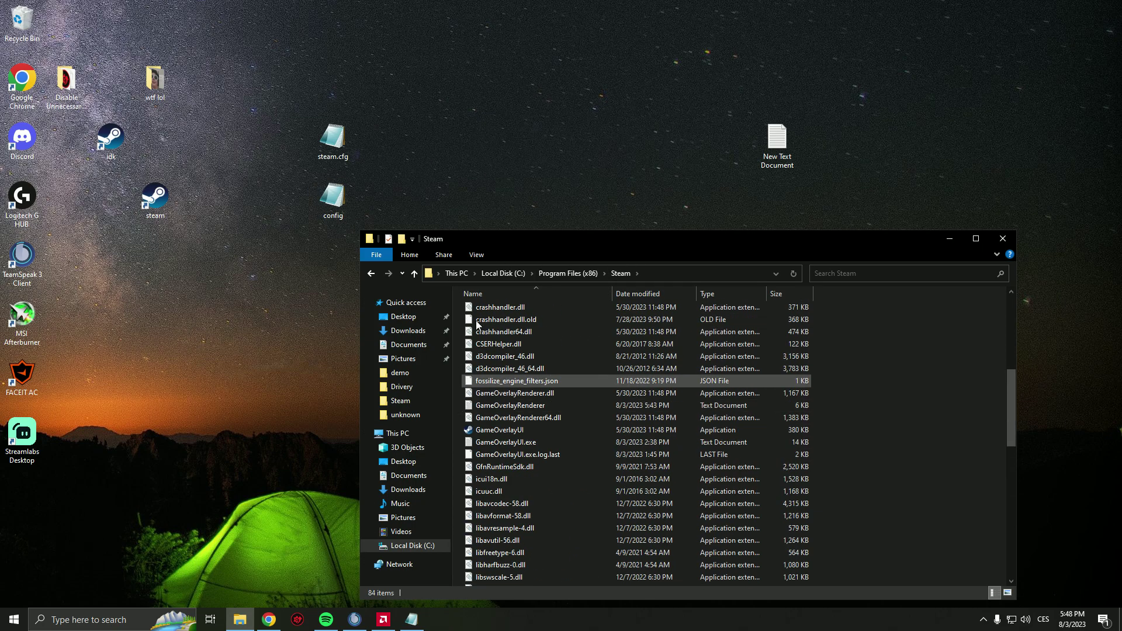
pyautogui.moveTo(334, 140); pyautogui.dragTo(891, 392)
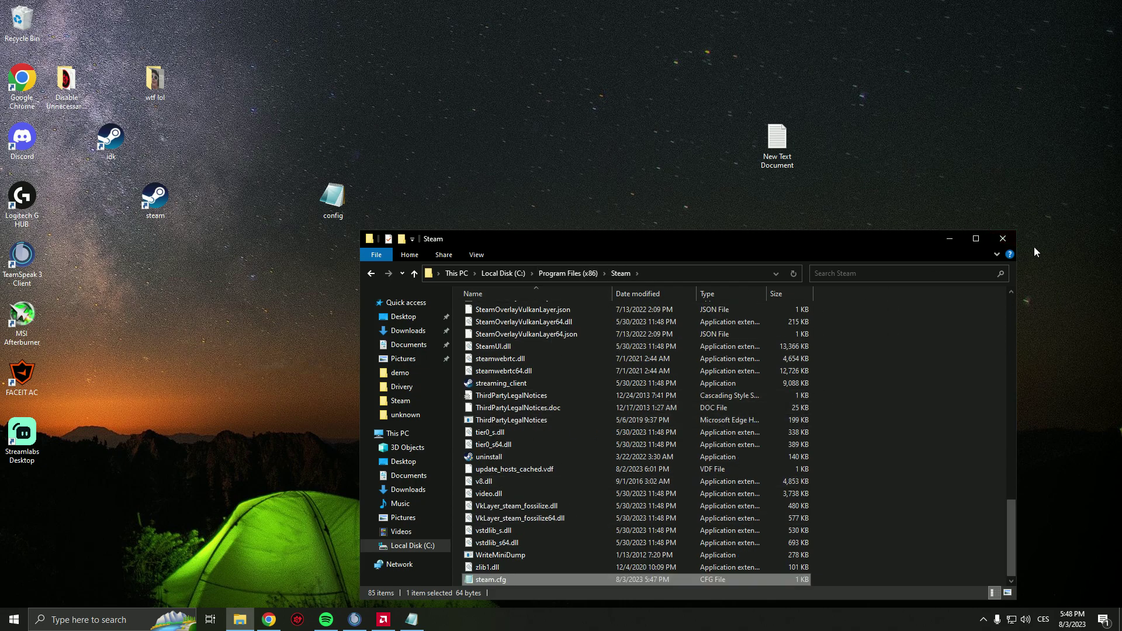
pyautogui.click(1003, 239)
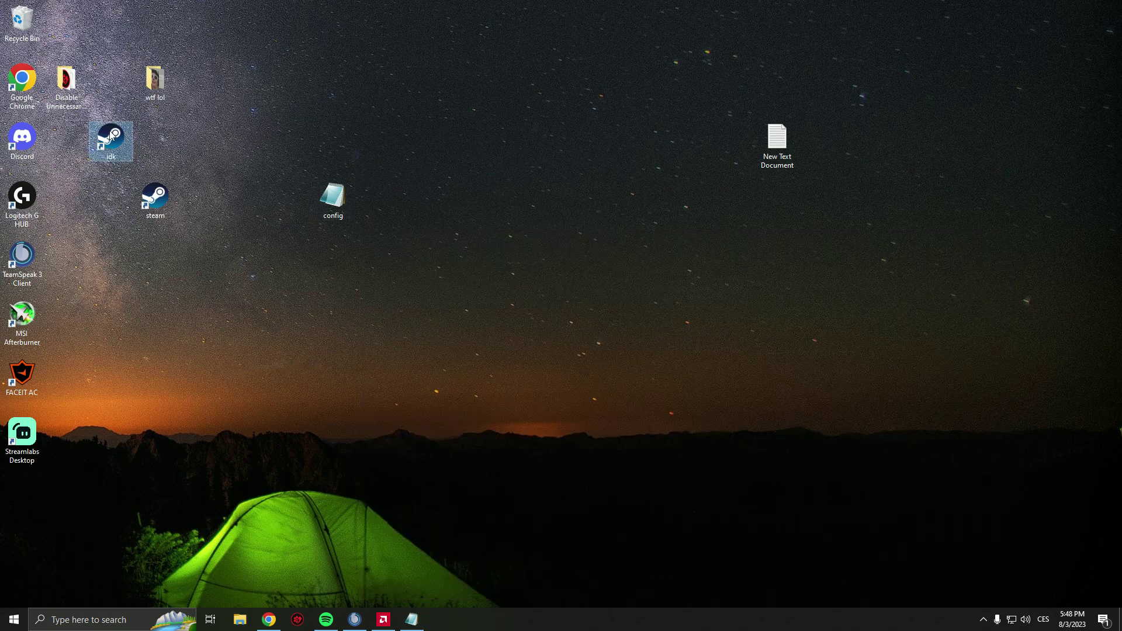
# - Open the idk shortcut's properties and erase all launch arguments after steam.exe from its target
pyautogui.rightClick(109, 131)
pyautogui.click(169, 393)
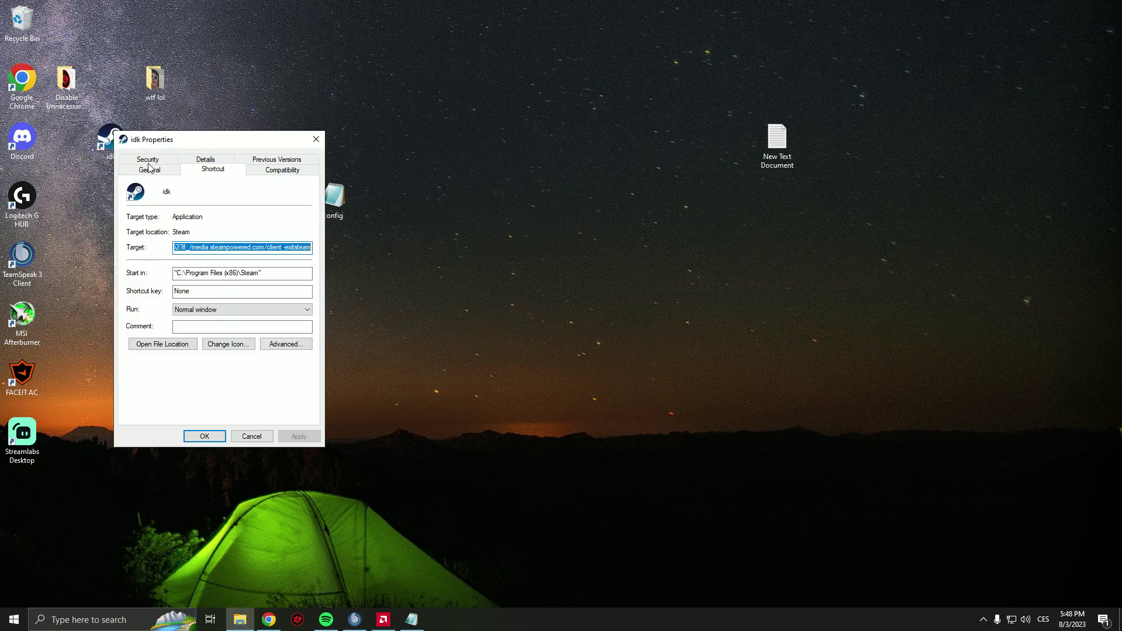
pyautogui.moveTo(219, 144); pyautogui.dragTo(237, 187)
pyautogui.press('End')
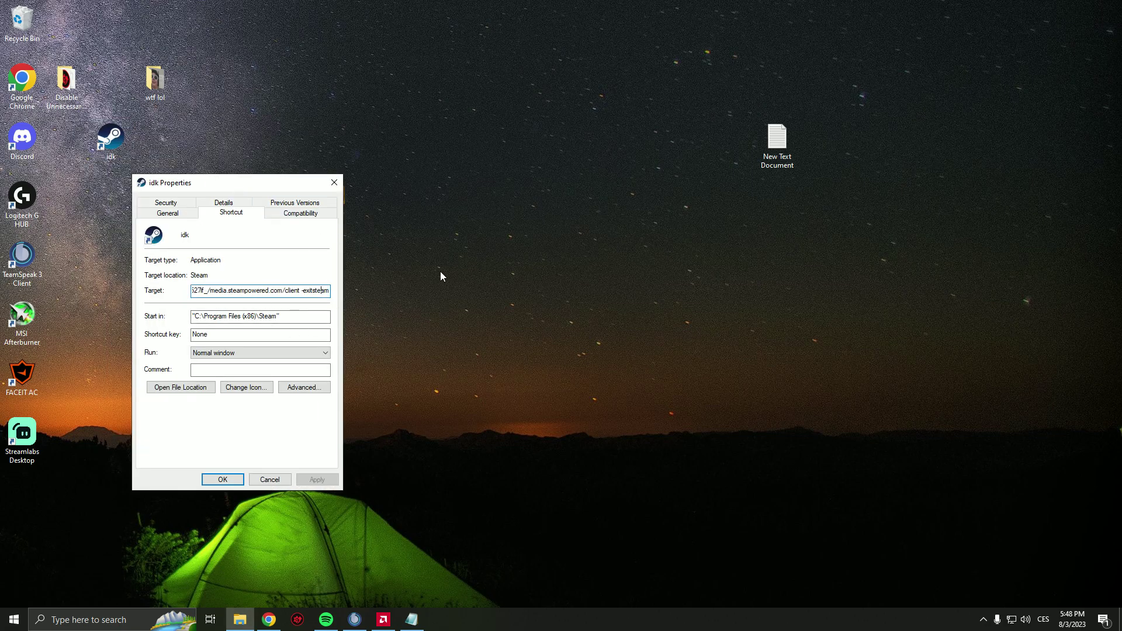
pyautogui.press('BackSpace')
pyautogui.press('BackSpace')
pyautogui.press('BackSpace')
pyautogui.press('BackSpace')
pyautogui.press('BackSpace')
pyautogui.press('BackSpace')
pyautogui.press('BackSpace')
pyautogui.press('BackSpace')
pyautogui.press('BackSpace')
pyautogui.press('BackSpace')
pyautogui.press('BackSpace')
pyautogui.press('BackSpace')
pyautogui.press('BackSpace')
pyautogui.press('BackSpace')
pyautogui.press('BackSpace')
pyautogui.press('BackSpace')
pyautogui.press('BackSpace')
pyautogui.press('BackSpace')
pyautogui.press('BackSpace')
pyautogui.press('BackSpace')
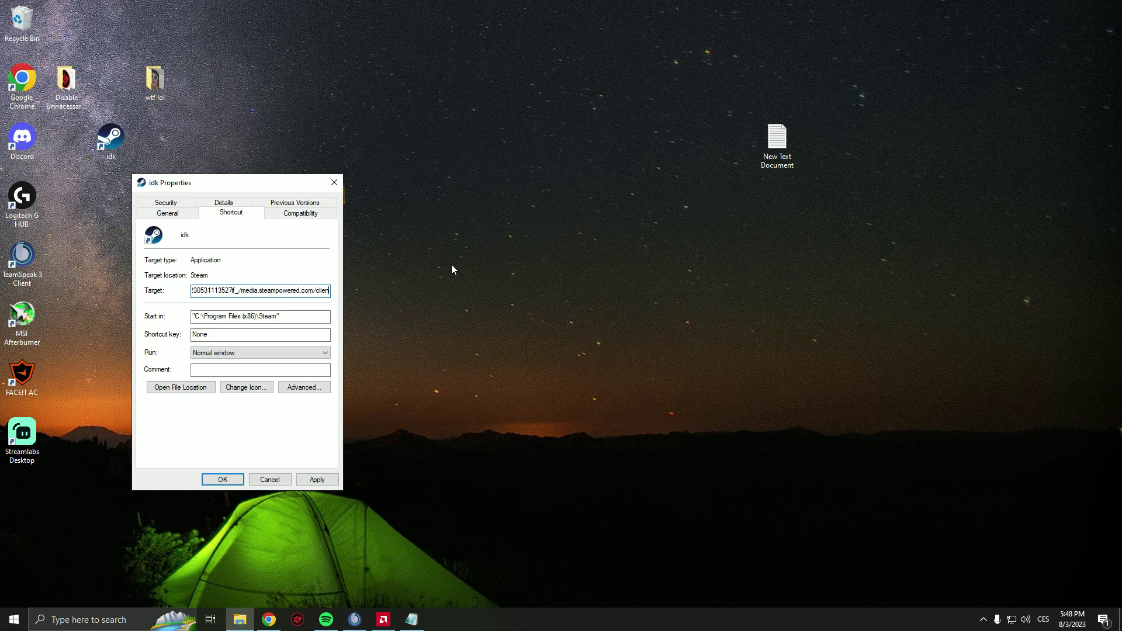
pyautogui.press('BackSpace')
pyautogui.press('BackSpace')
pyautogui.press('BackSpace')
pyautogui.press('BackSpace')
pyautogui.press('BackSpace')
pyautogui.press('BackSpace')
pyautogui.press('BackSpace')
pyautogui.press('BackSpace')
pyautogui.press('BackSpace')
pyautogui.press('BackSpace')
pyautogui.press('BackSpace')
pyautogui.press('BackSpace')
pyautogui.press('BackSpace')
pyautogui.press('BackSpace')
pyautogui.press('BackSpace')
pyautogui.press('BackSpace')
pyautogui.press('BackSpace')
pyautogui.press('BackSpace')
pyautogui.press('BackSpace')
pyautogui.press('BackSpace')
pyautogui.press('BackSpace')
pyautogui.press('BackSpace')
pyautogui.press('BackSpace')
pyautogui.press('BackSpace')
pyautogui.press('BackSpace')
pyautogui.press('BackSpace')
pyautogui.press('BackSpace')
pyautogui.press('BackSpace')
pyautogui.press('BackSpace')
pyautogui.press('BackSpace')
pyautogui.press('BackSpace')
pyautogui.press('BackSpace')
pyautogui.press('BackSpace')
pyautogui.press('BackSpace')
pyautogui.press('BackSpace')
pyautogui.press('BackSpace')
pyautogui.press('BackSpace')
pyautogui.press('BackSpace')
pyautogui.press('BackSpace')
pyautogui.press('BackSpace')
pyautogui.press('BackSpace')
pyautogui.press('BackSpace')
pyautogui.press('BackSpace')
pyautogui.press('BackSpace')
pyautogui.press('BackSpace')
# - Append -vgui directly after the quoted steam.exe path in the idk shortcut's target and try to apply it
pyautogui.doubleClick(318, 291)
pyautogui.click(318, 291)
pyautogui.hotkey('alt', 'shift')
pyautogui.write('-')
pyautogui.hotkey('alt', 'shift')
pyautogui.write('vgu')
pyautogui.doubleClick(310, 291)
pyautogui.click(310, 291)
pyautogui.click(330, 292)
pyautogui.click(318, 480)
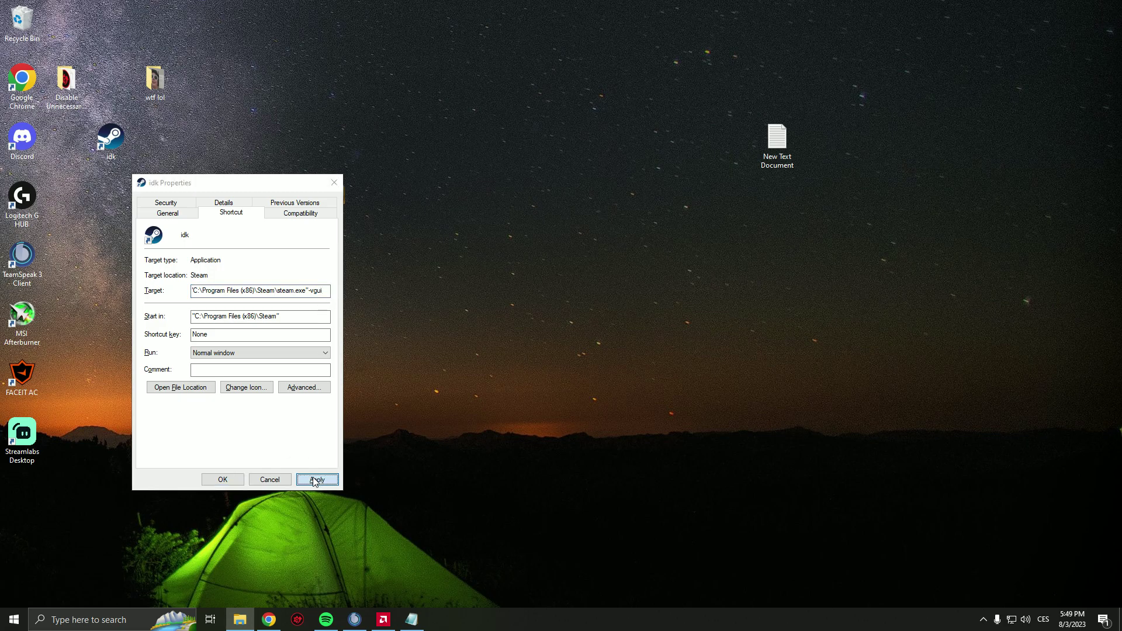
pyautogui.click(691, 310)
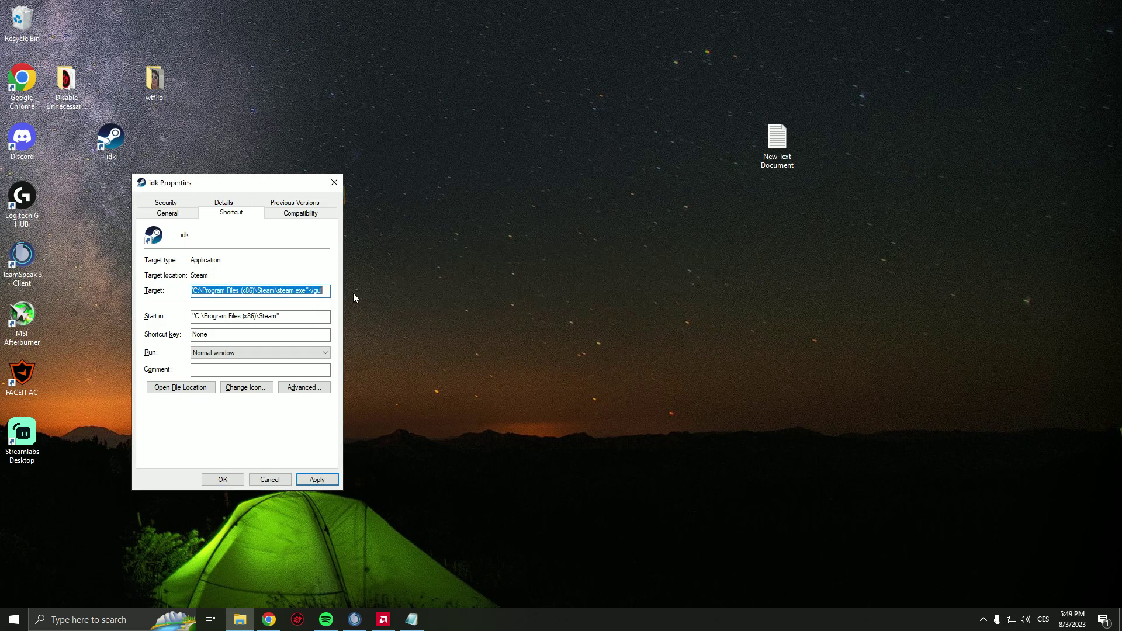
# - Insert a space before -vgui in the shortcut's target, apply the change and close the properties
pyautogui.click(323, 291)
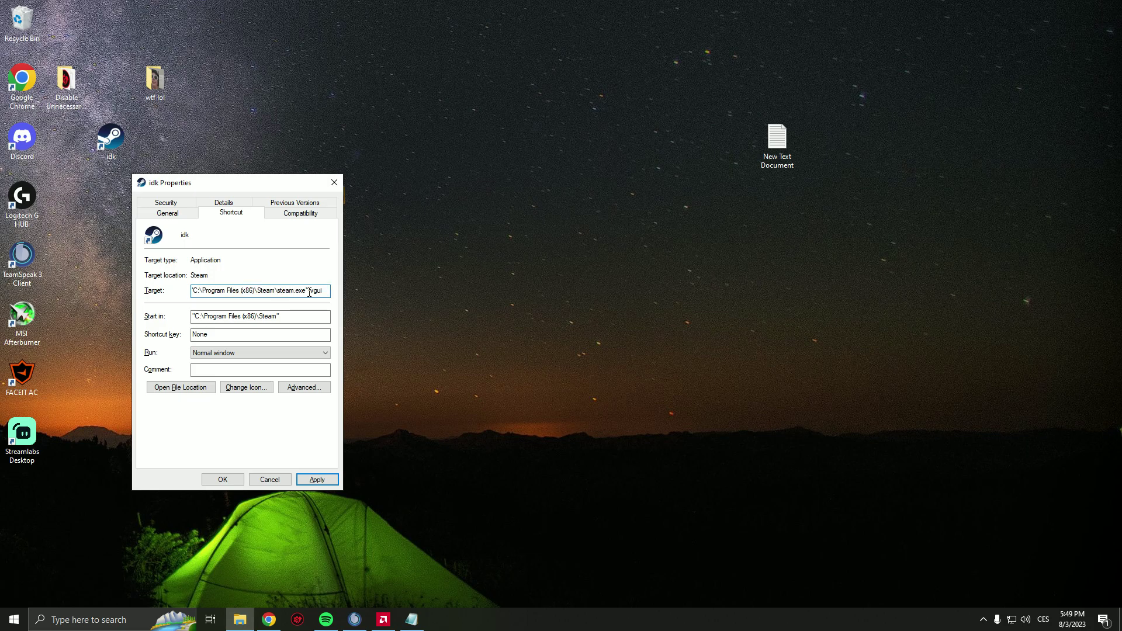
pyautogui.click(325, 478)
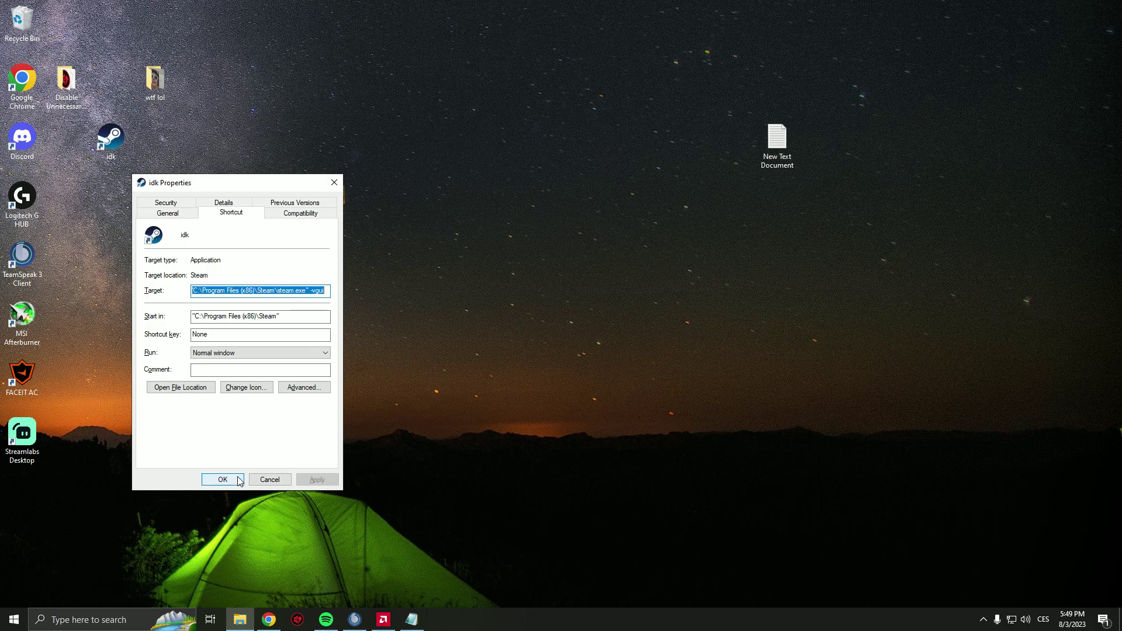
pyautogui.click(239, 481)
# - Launch Steam from the idk shortcut, view Counter-Strike: Global Offensive in the library, and minimize the friends list and Steam
pyautogui.doubleClick(111, 140)
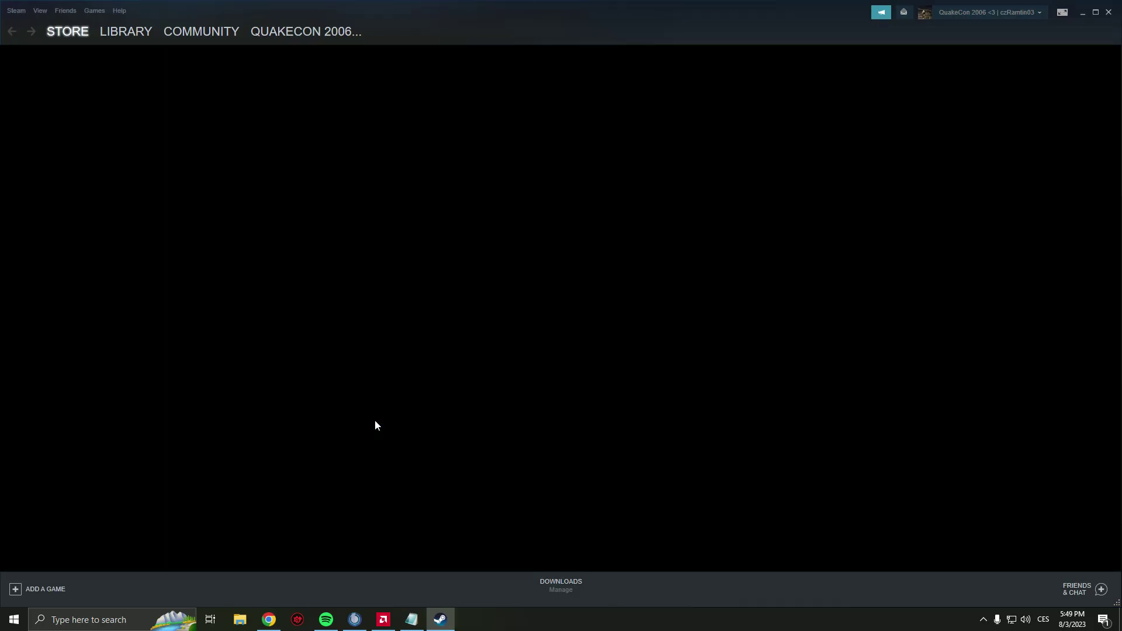
pyautogui.click(131, 30)
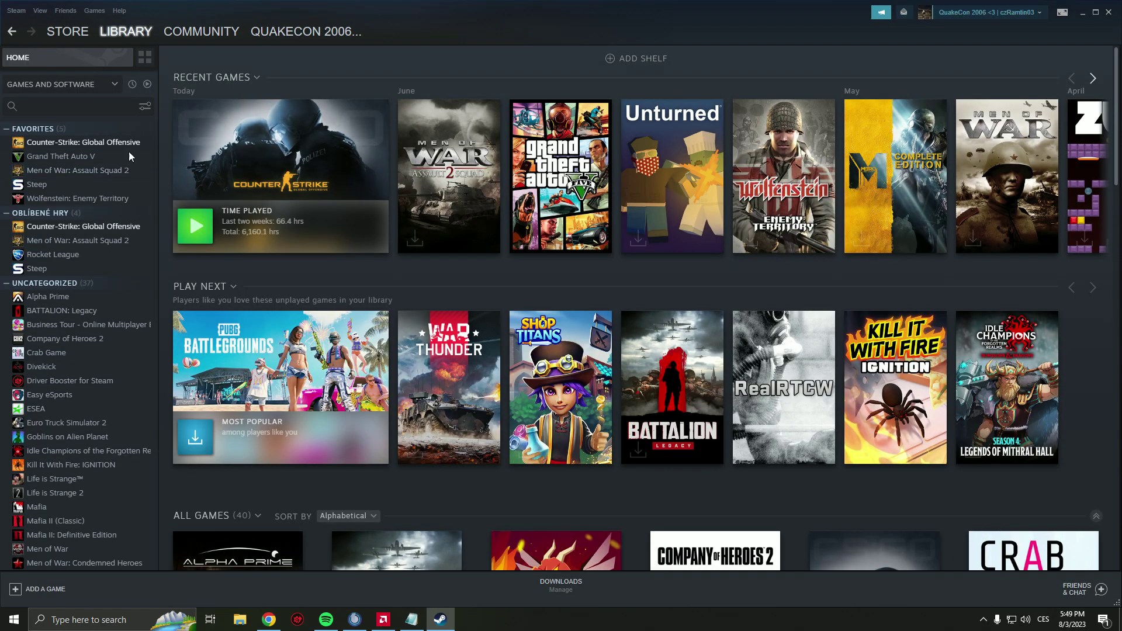
pyautogui.click(120, 147)
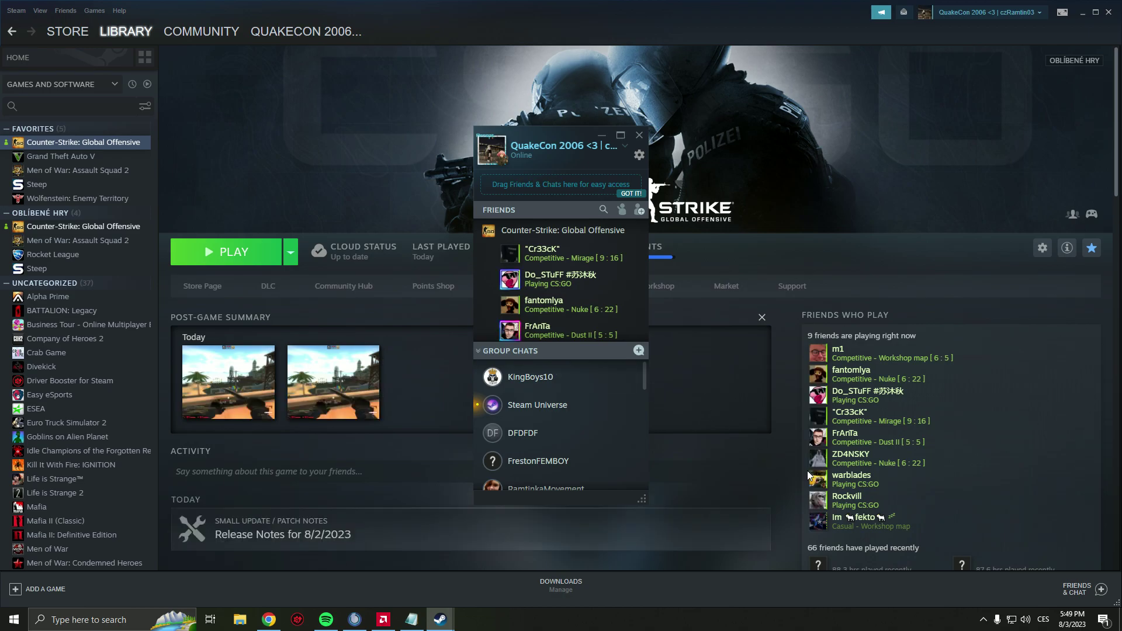
pyautogui.click(601, 135)
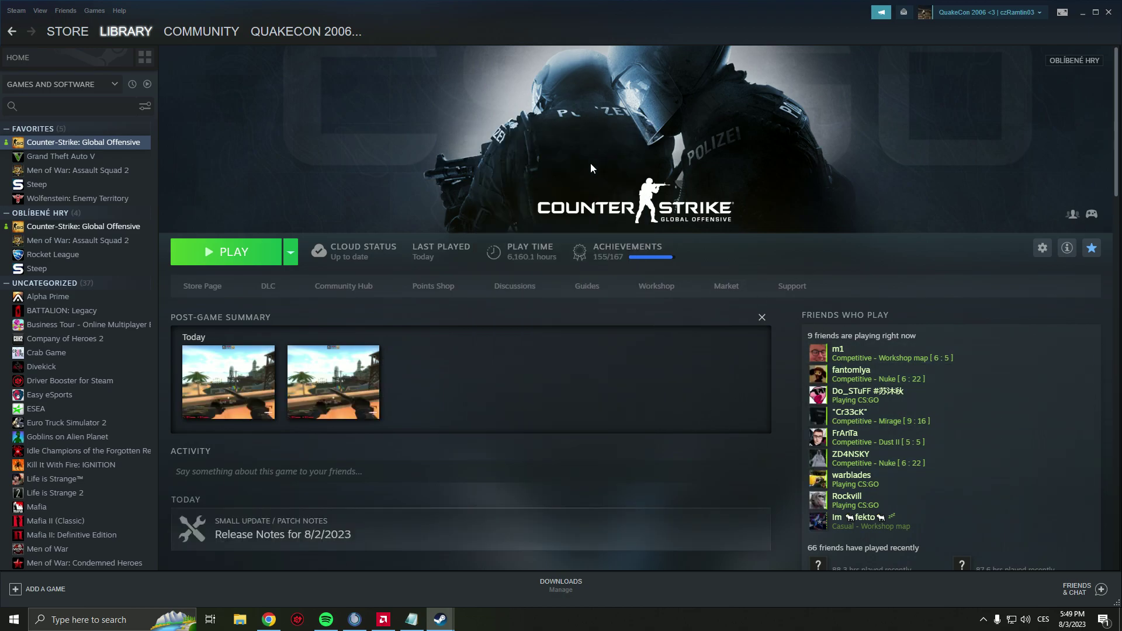
pyautogui.click(1083, 12)
pyautogui.click(384, 619)
pyautogui.click(383, 619)
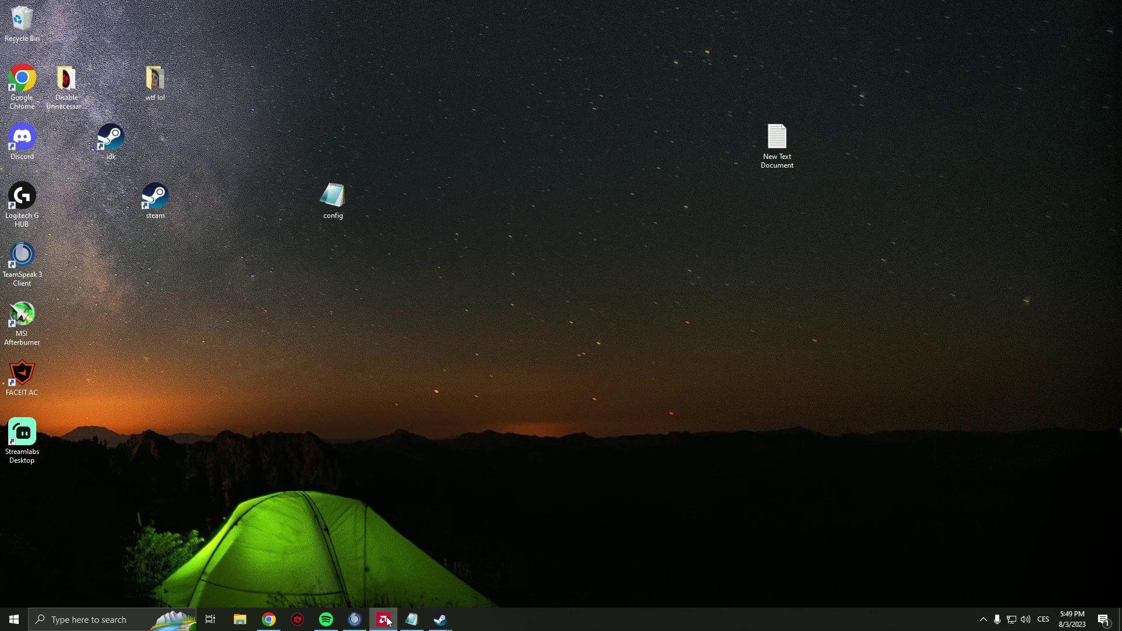
pyautogui.click(383, 620)
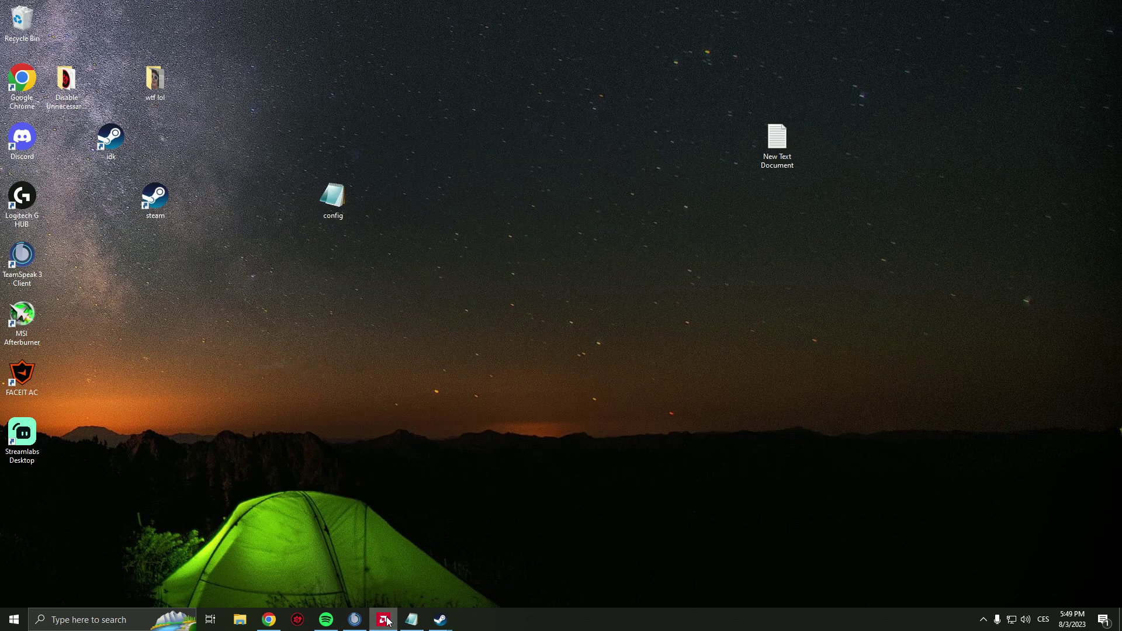